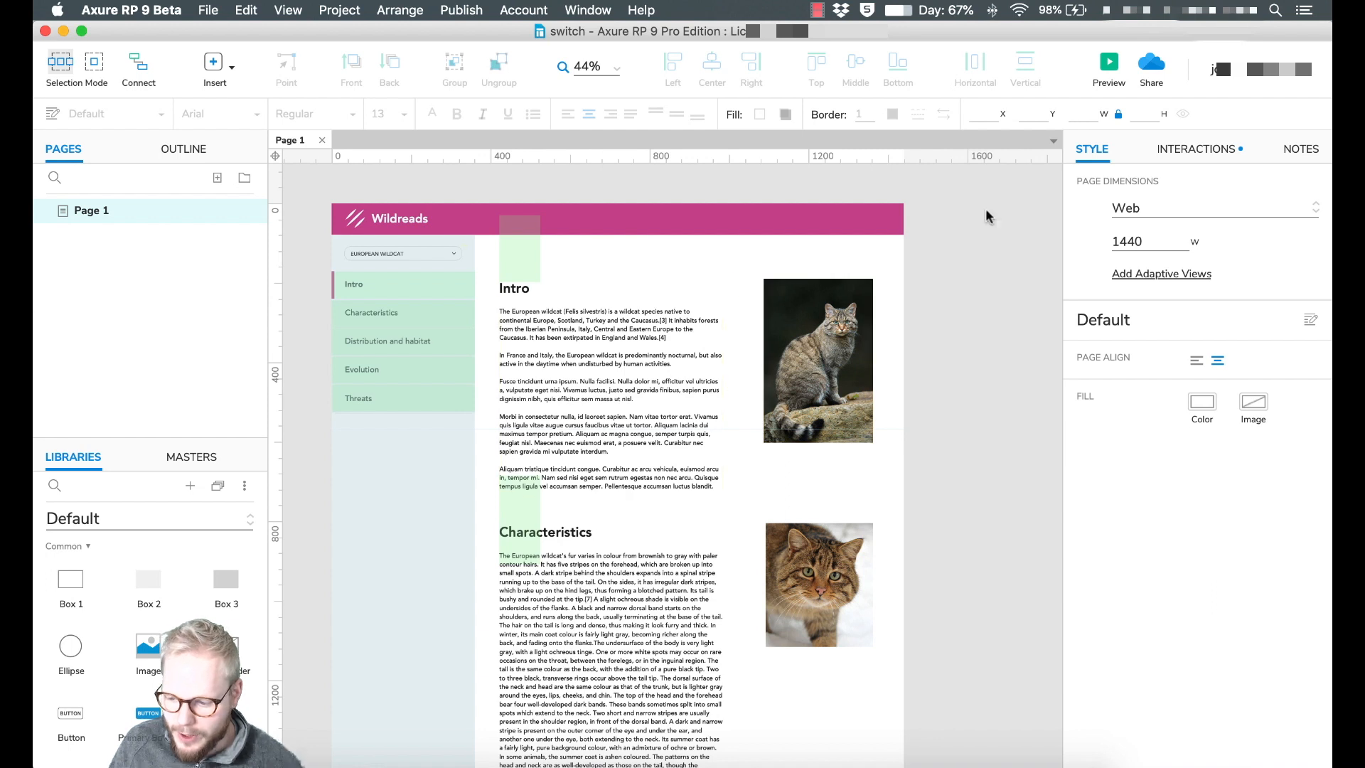
Preview the prototype in the browser, jump to Distribution and habitat, then close the preview.
left_click(1106, 63)
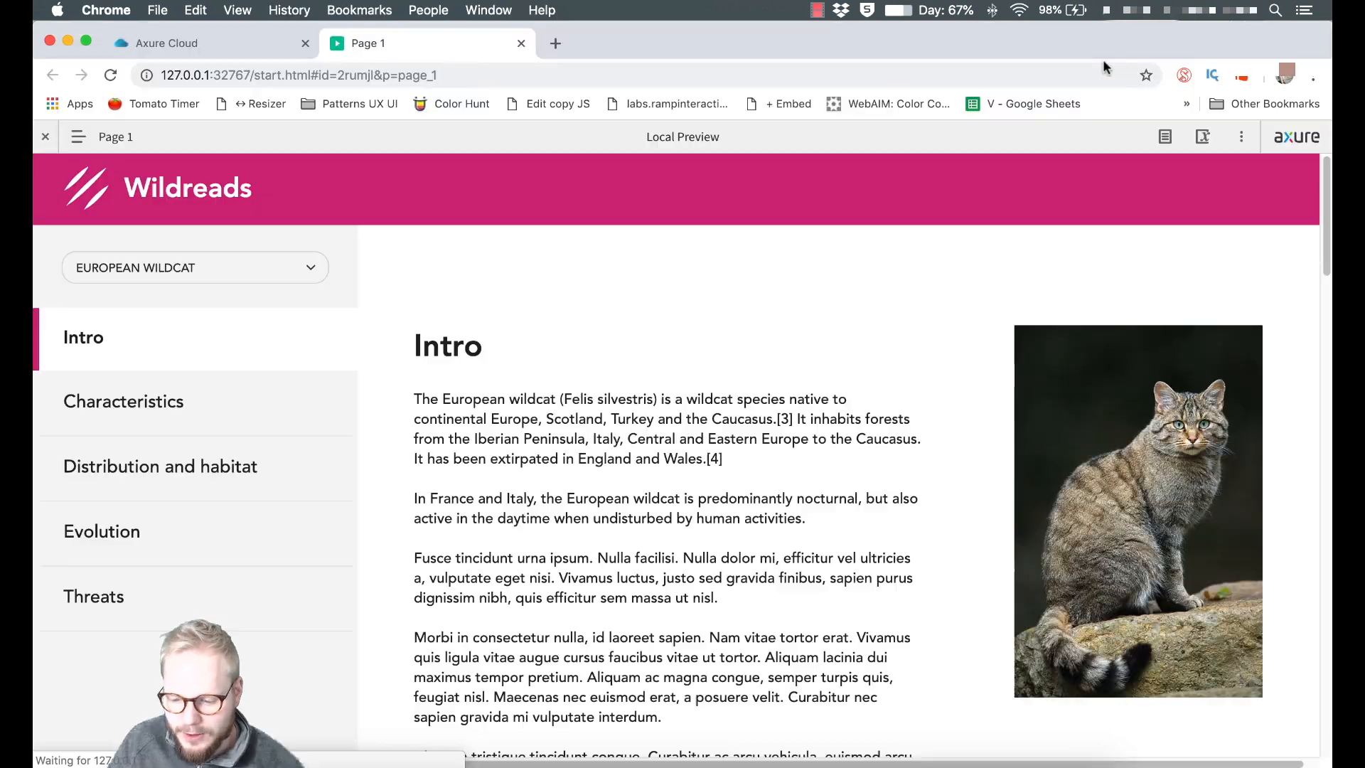
scroll(502, 304, "down", 10)
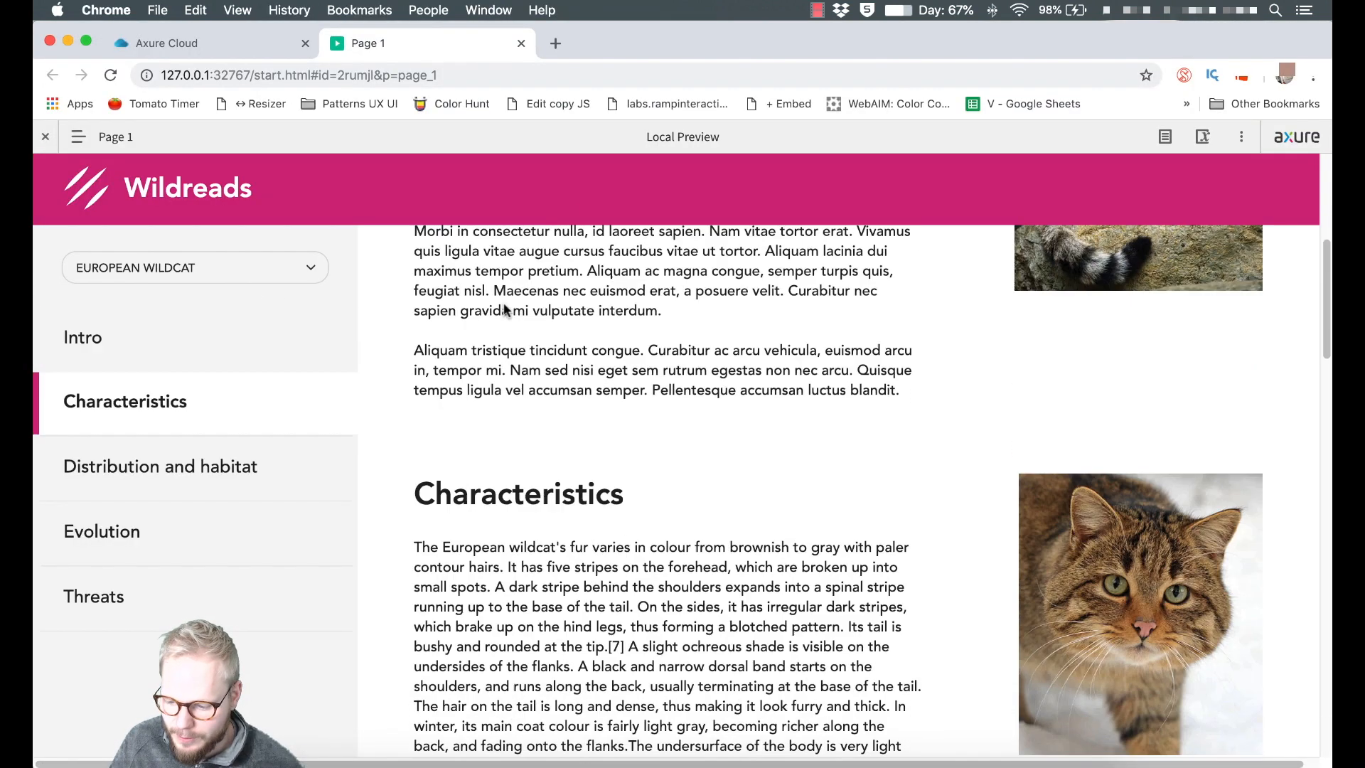
left_click(219, 456)
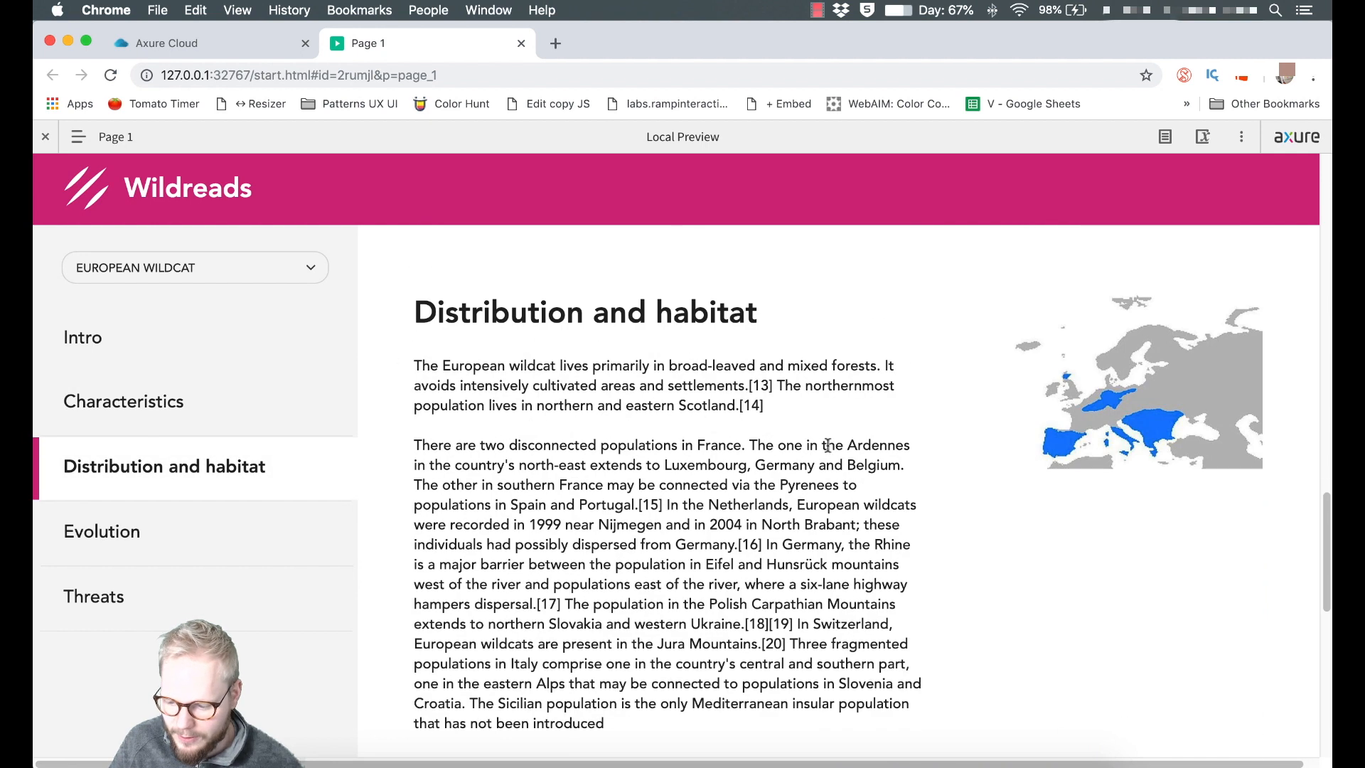
left_click(67, 41)
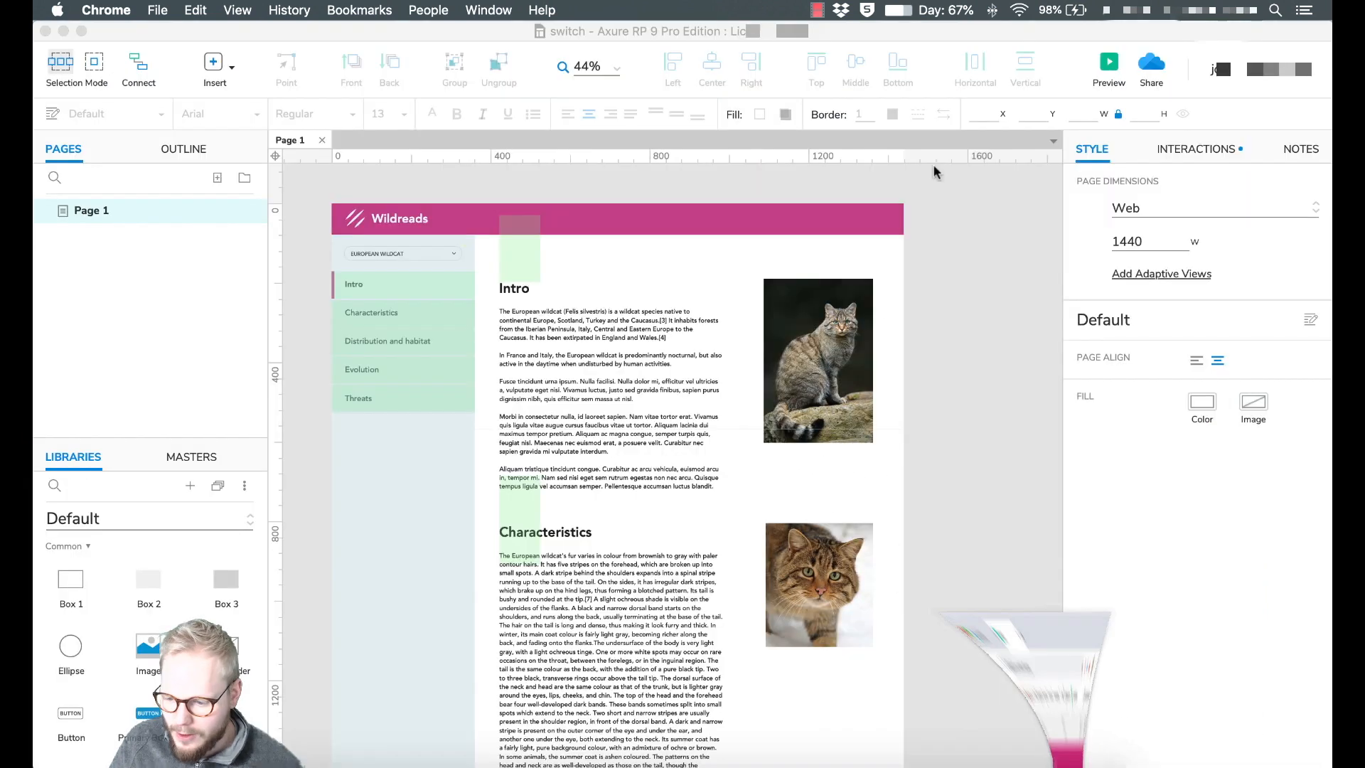
Start publishing to Axure Share with the project named WildreadsTest_v1.
left_click(1145, 68)
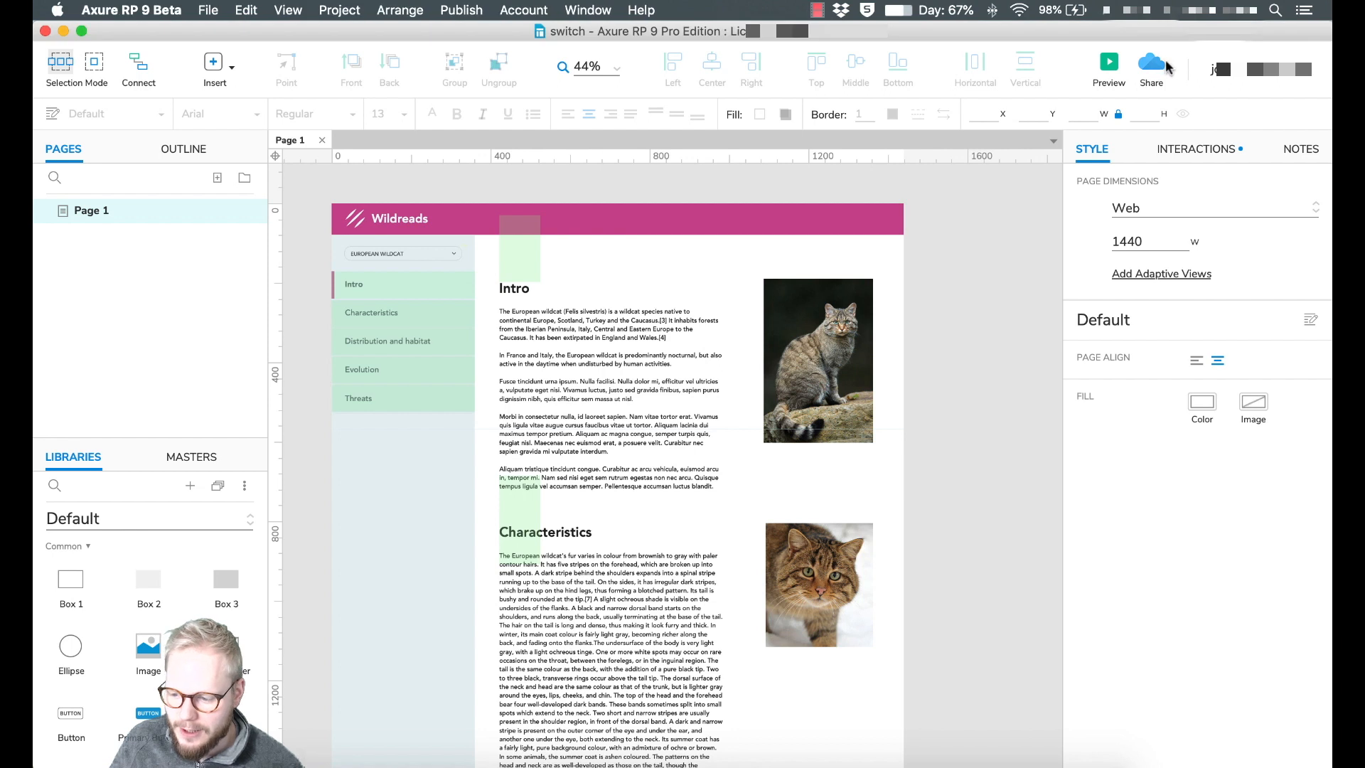
left_click_drag(736, 229, 712, 226)
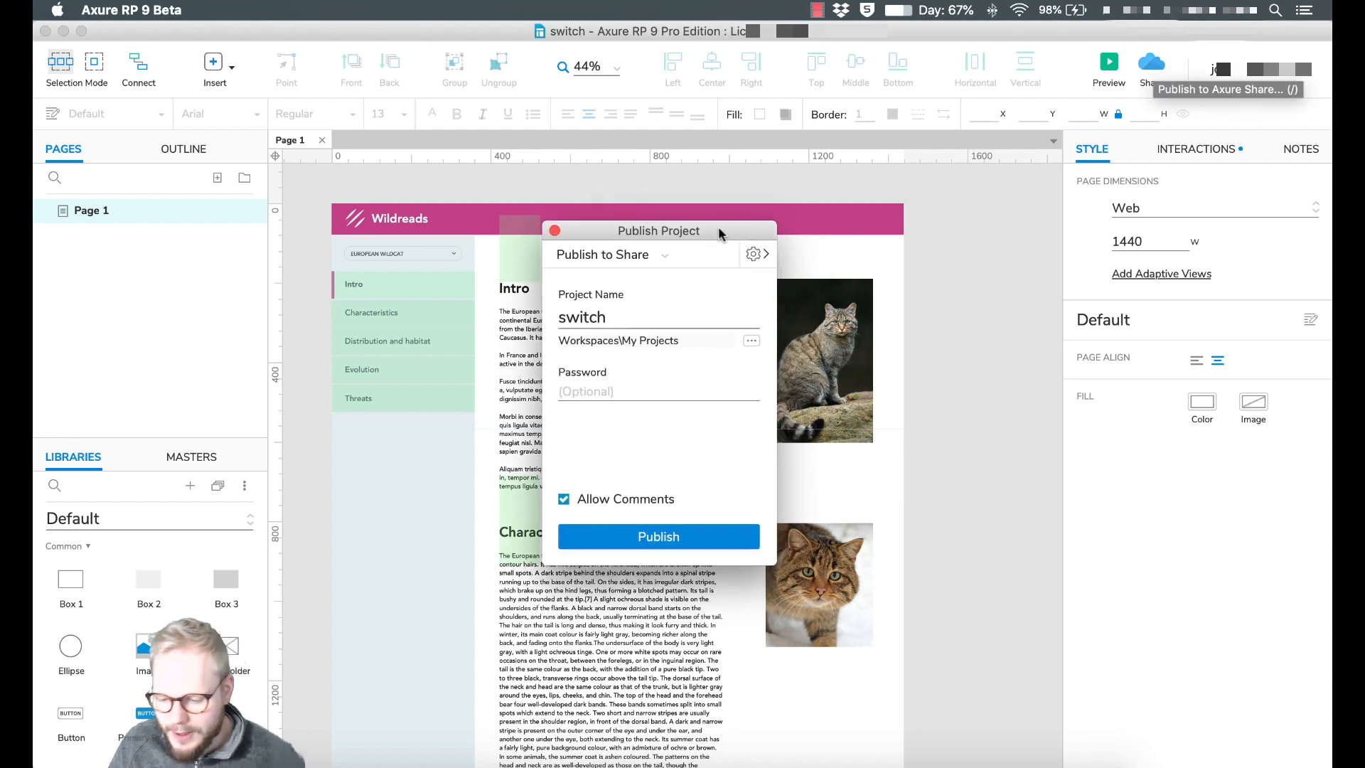
double_click(613, 317)
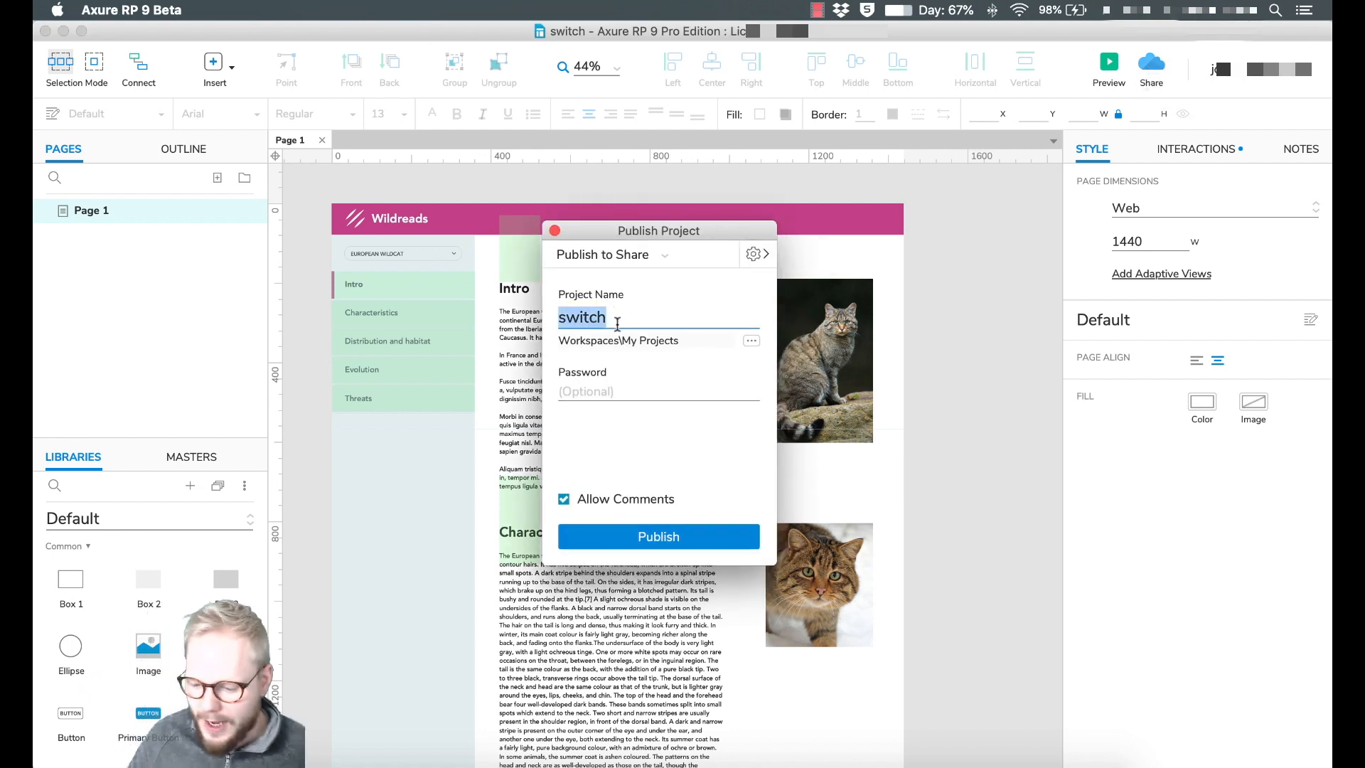
type("Wildreads")
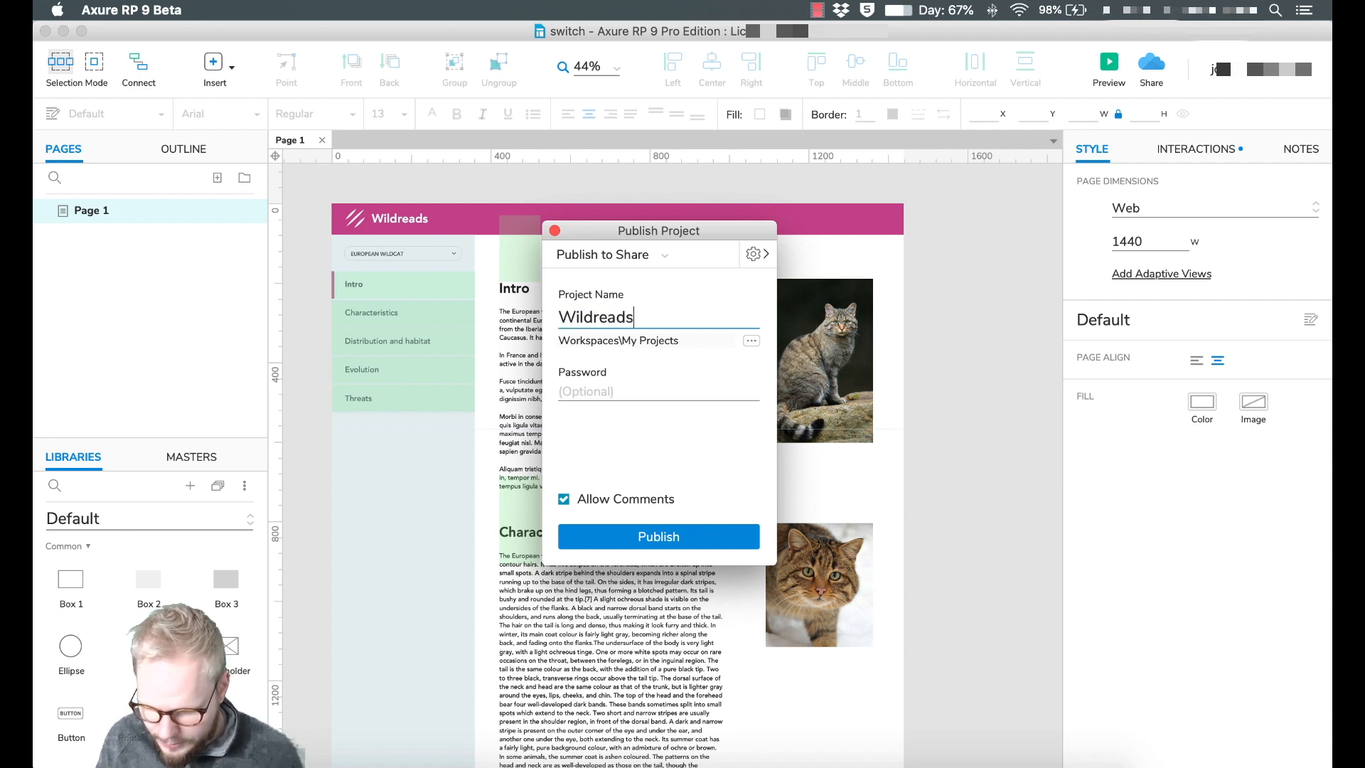
type("Test1")
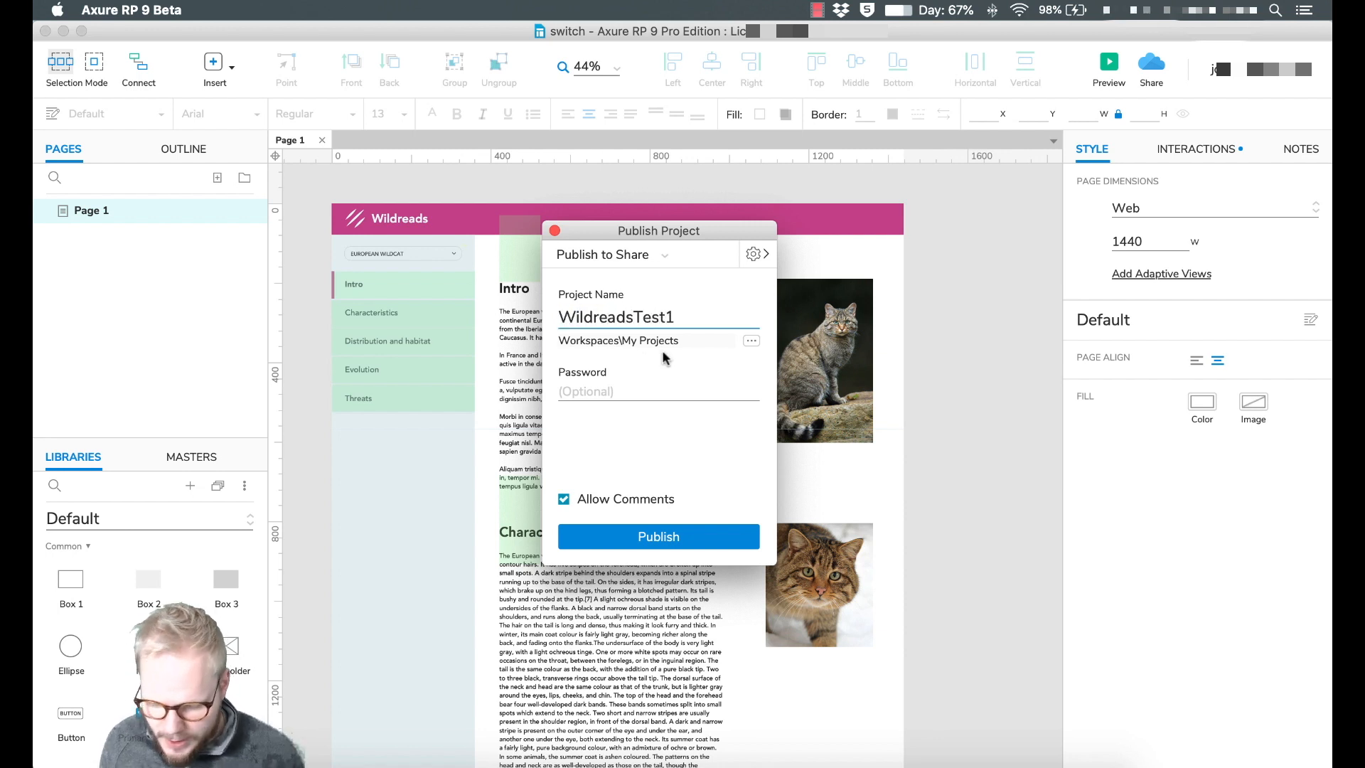
key("Left")
type("_v")
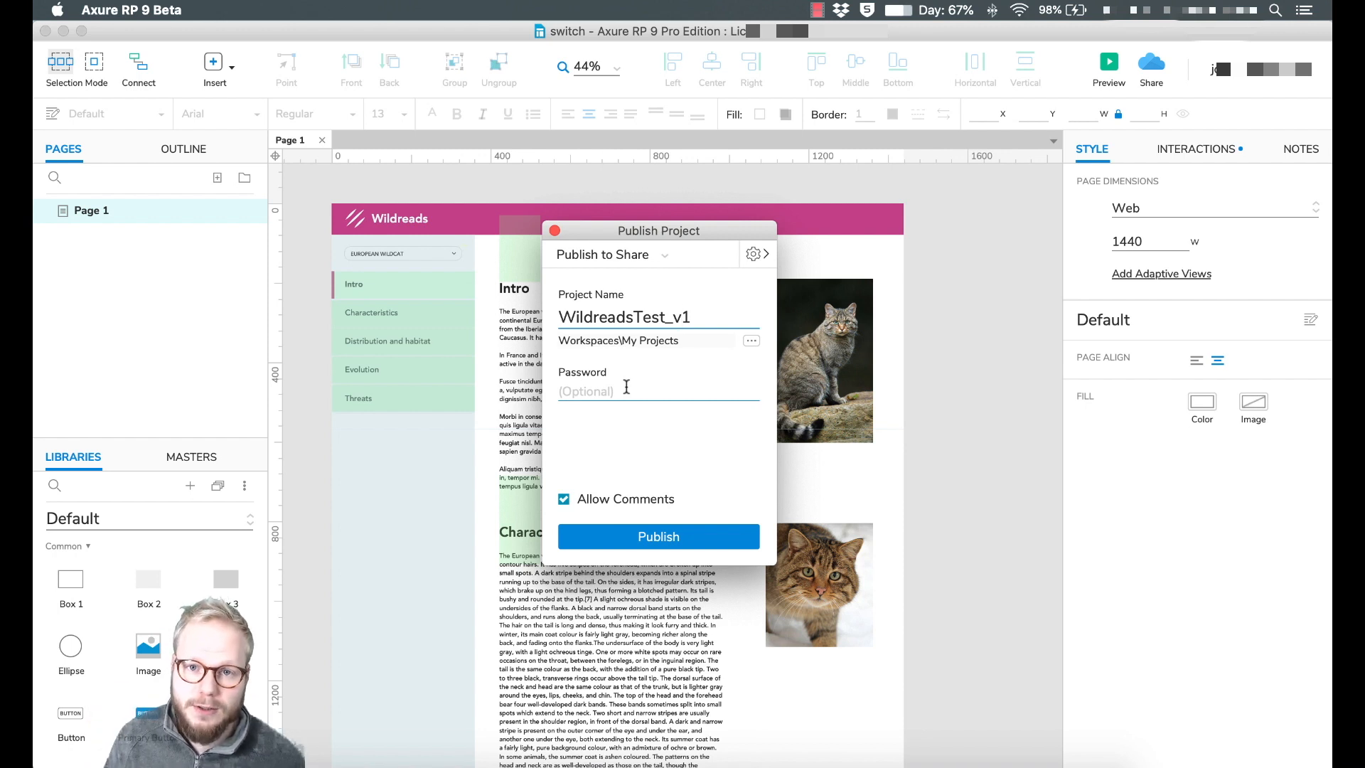
Protect the project with a password, target My Projects, and publish it.
left_click(696, 393)
type("Test1")
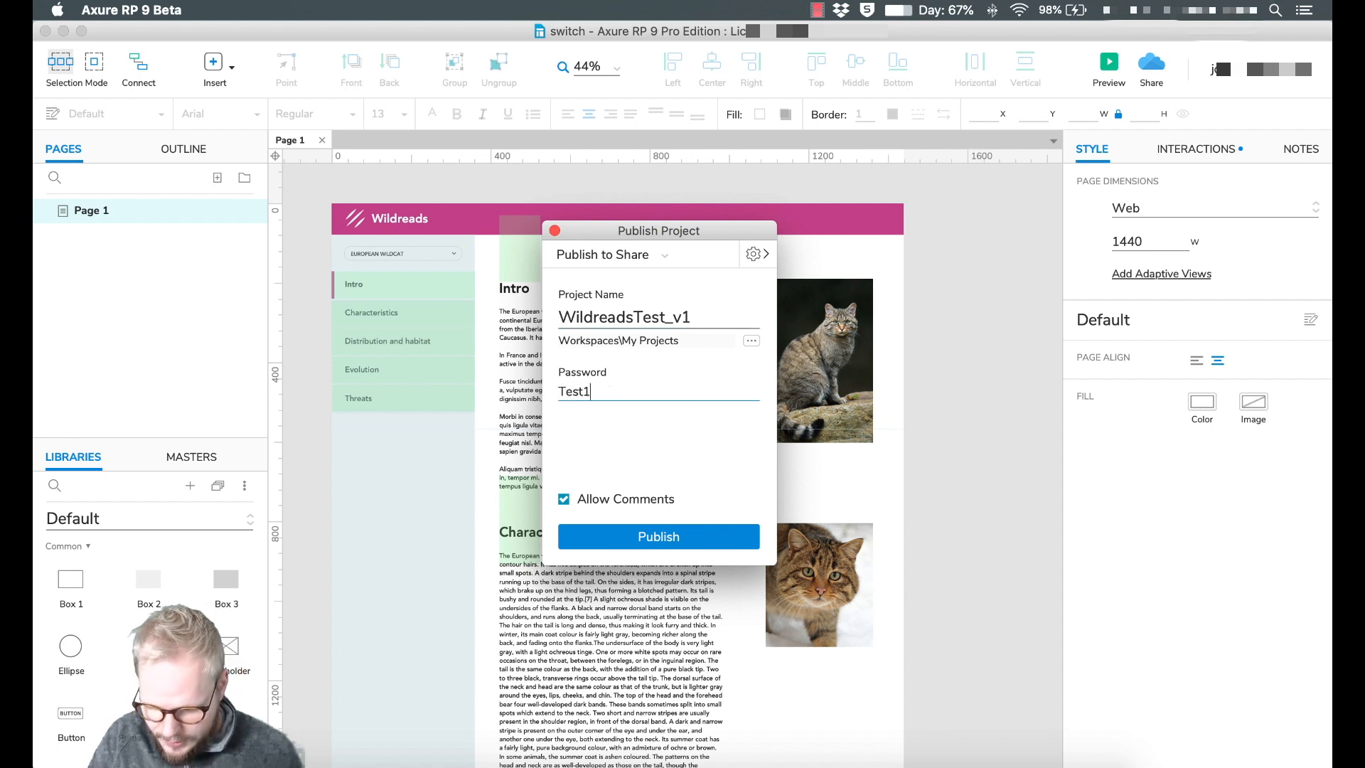
left_click(751, 341)
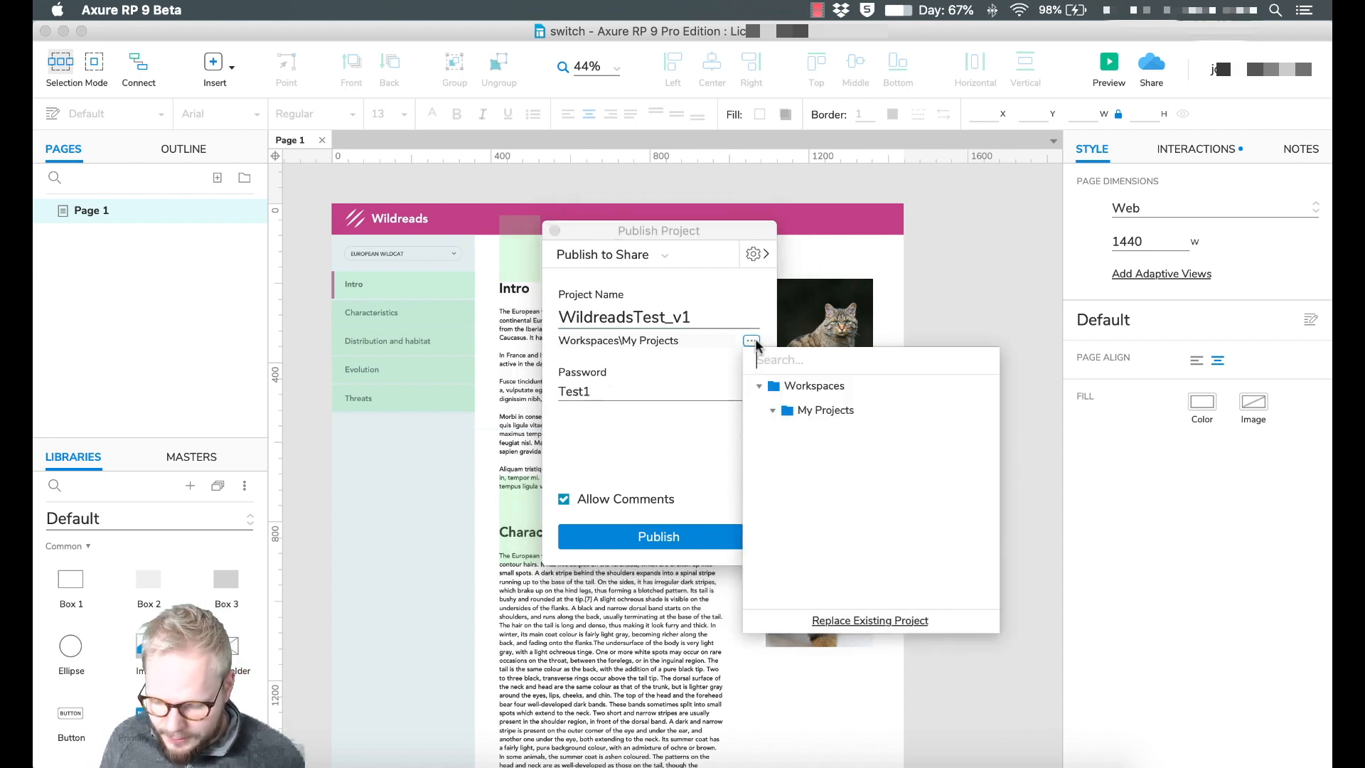
left_click(829, 409)
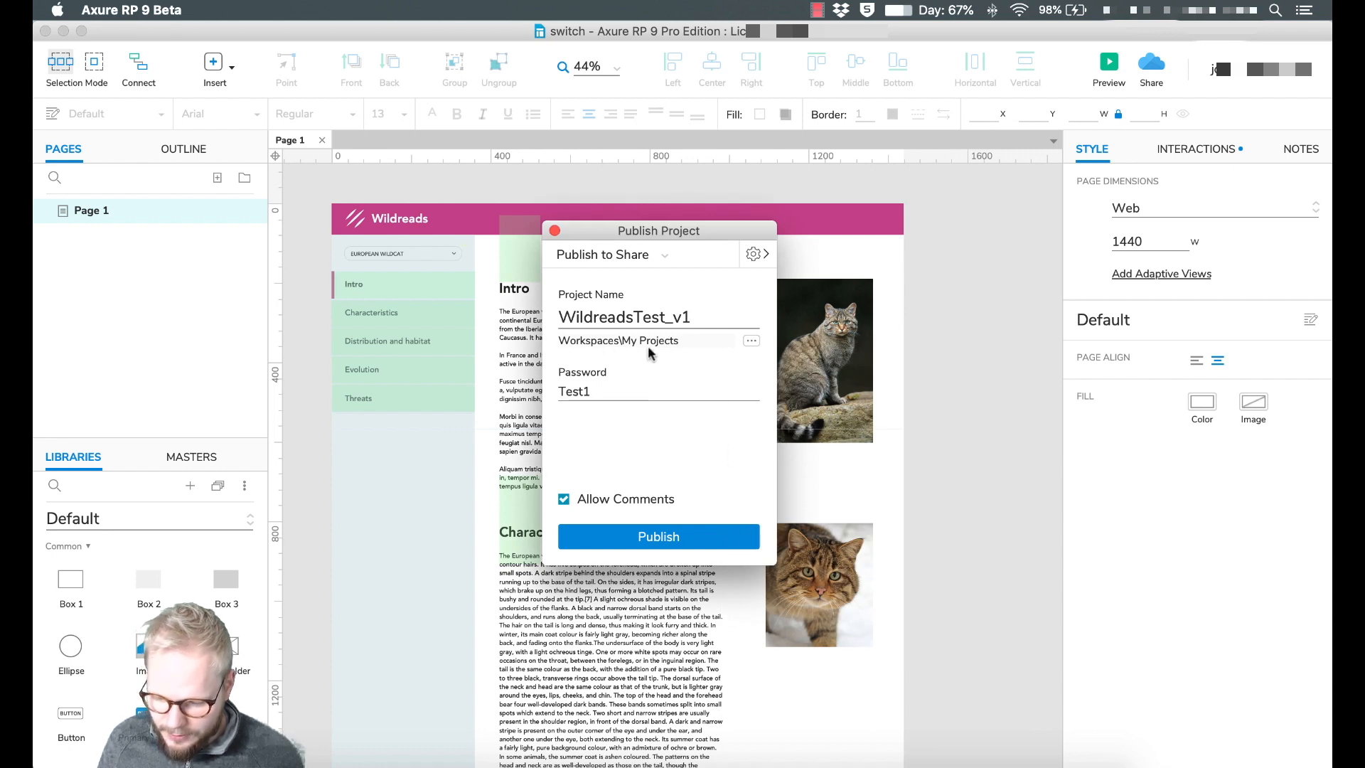
left_click(709, 543)
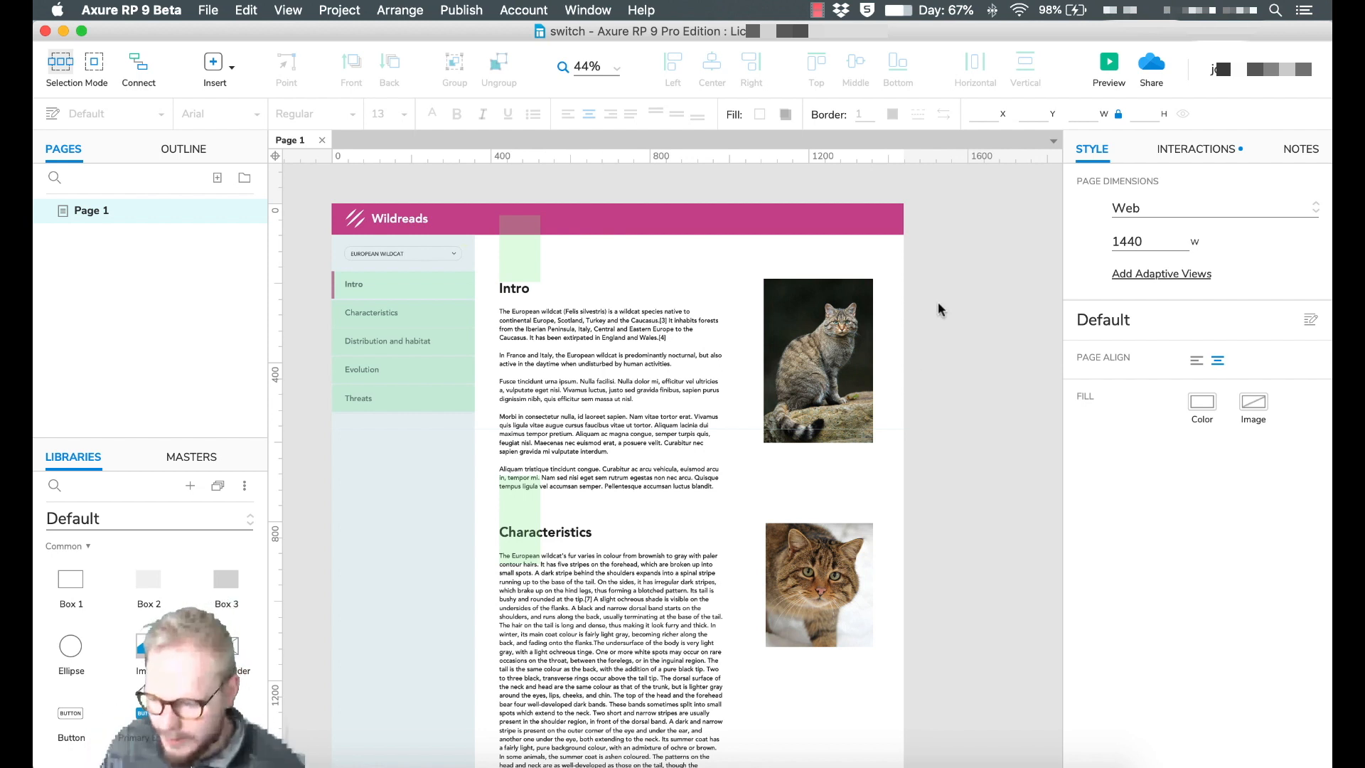
Open the published WildreadsTest_v1 share link in the browser.
left_click(1154, 68)
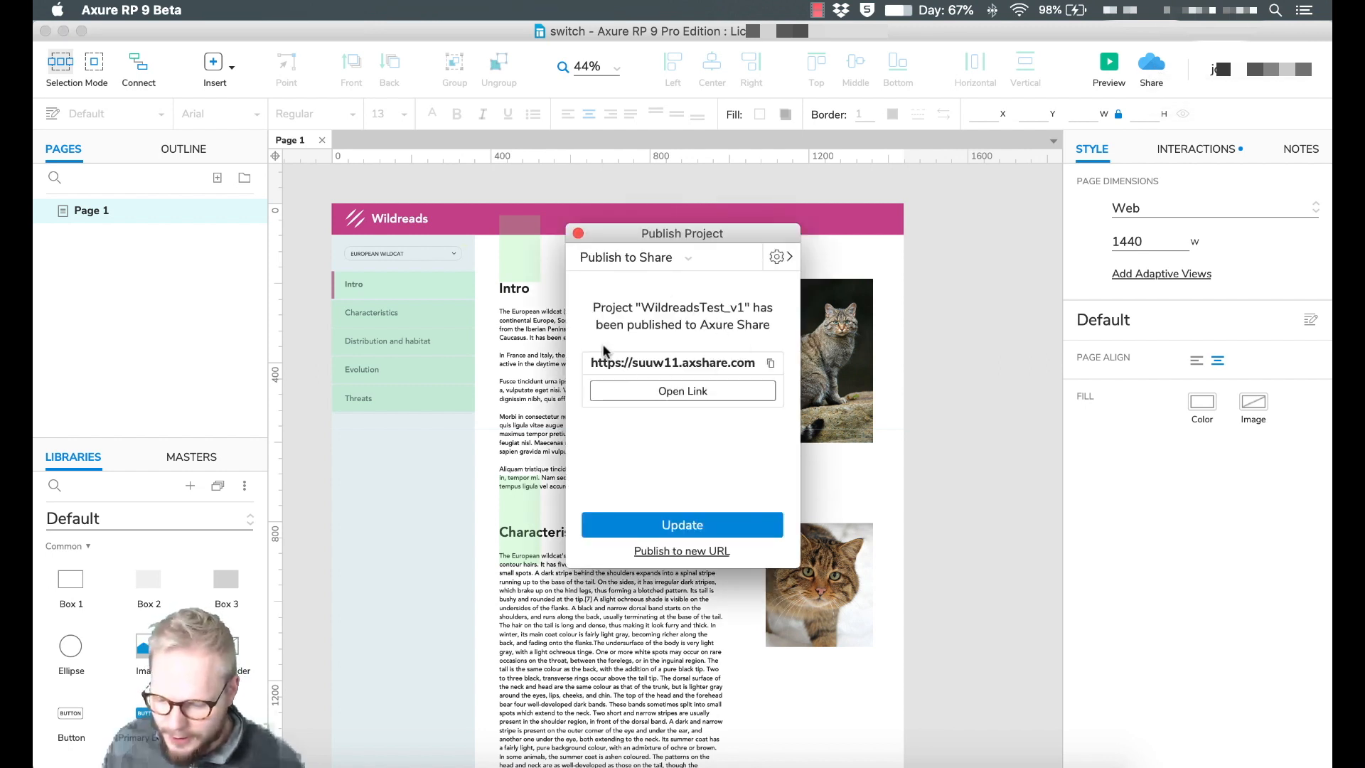
left_click(683, 390)
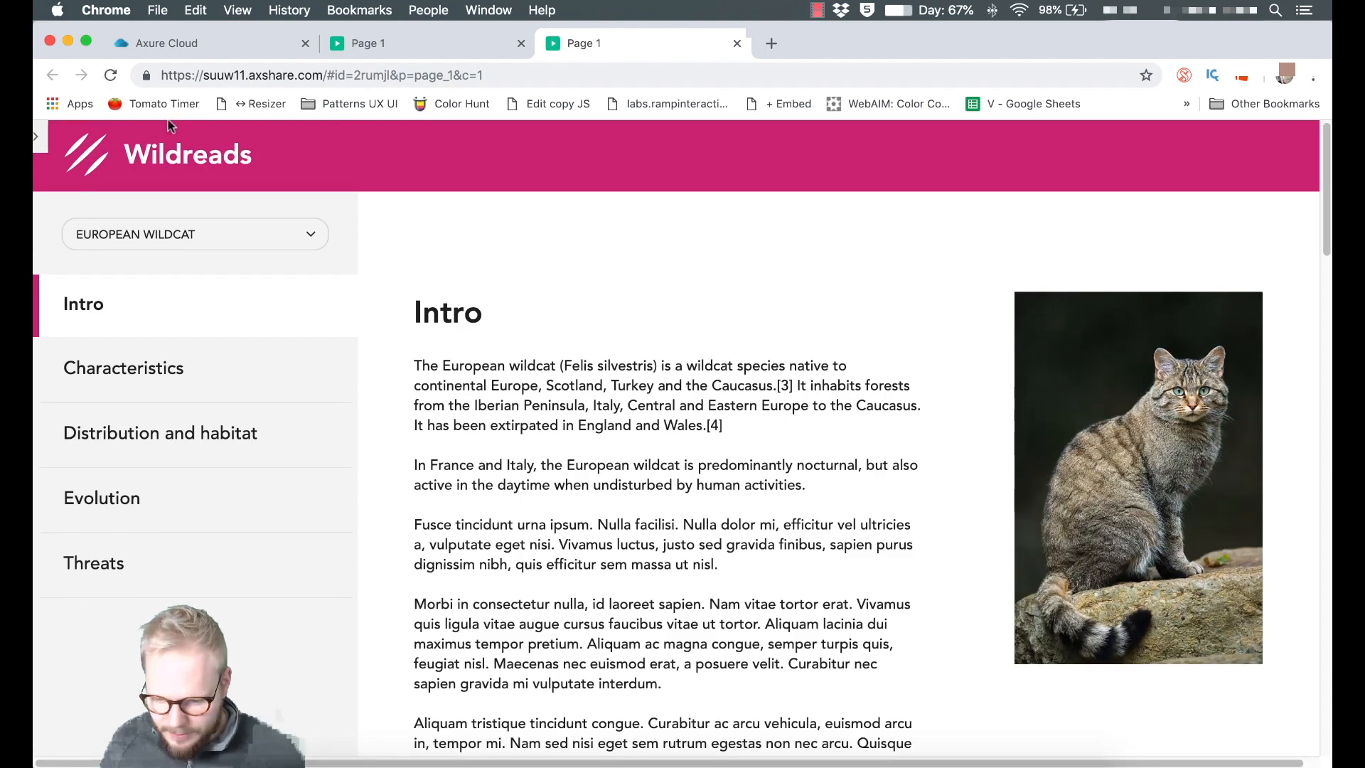
Select the host and page id part of the share URL, then close the tab and return to Axure RP.
left_click(204, 74)
left_click(204, 74)
left_click_drag(204, 74, 437, 75)
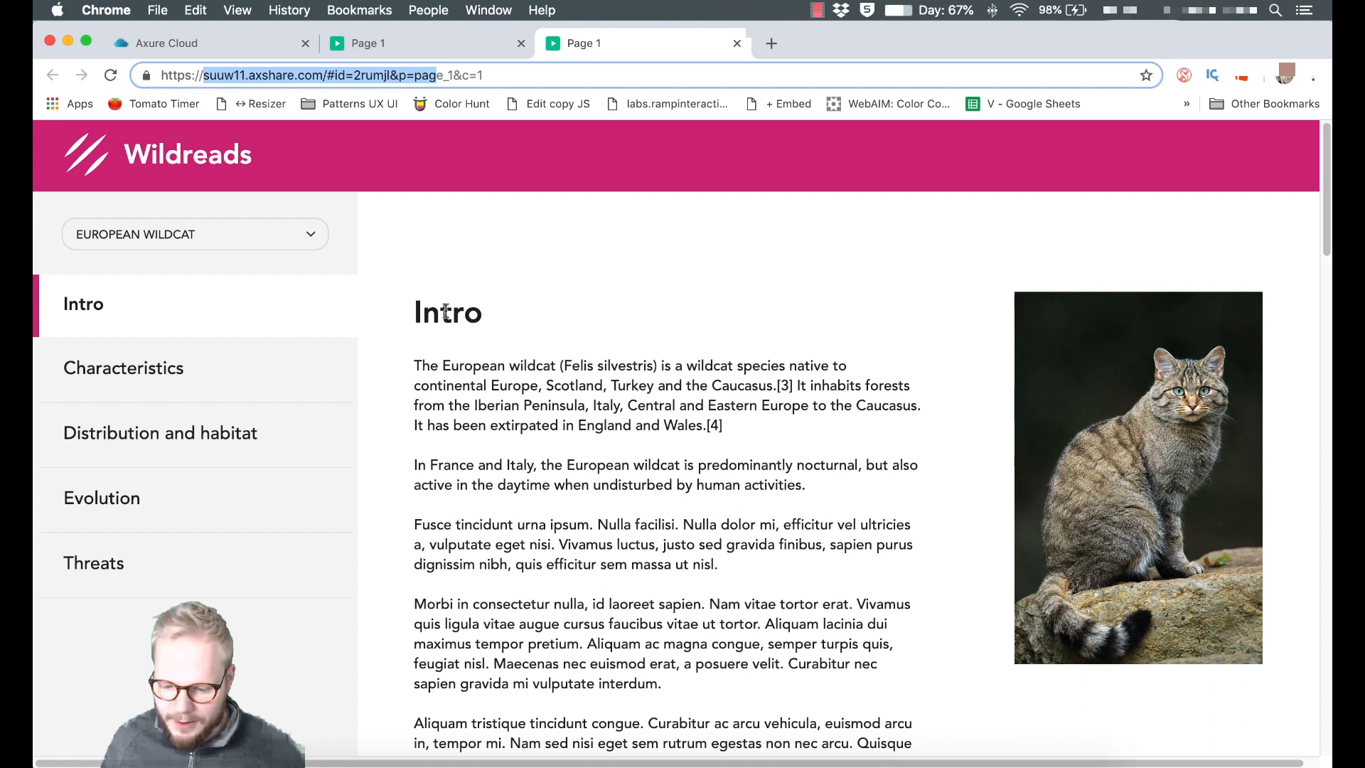
scroll(445, 306, "down", 9)
scroll(449, 315, "up", 9)
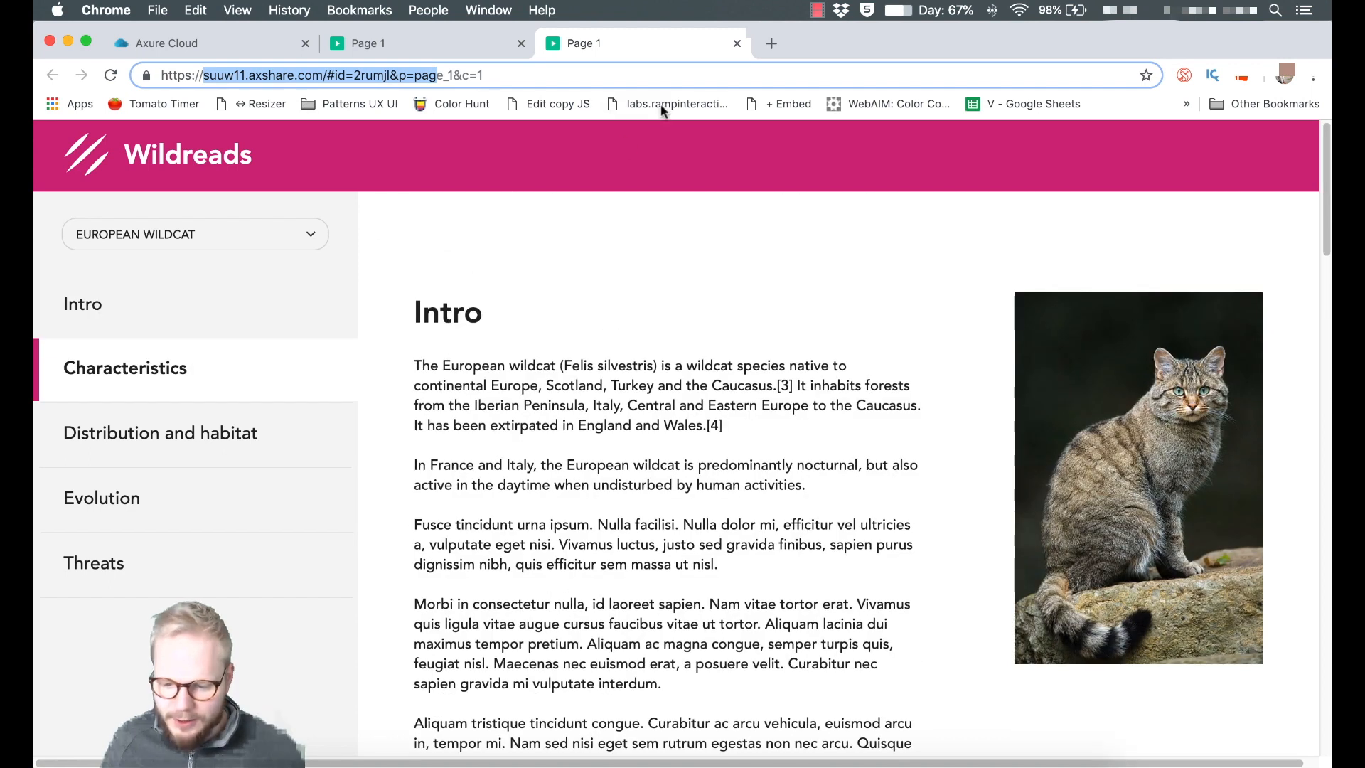
left_click(738, 43)
key("super+Tab")
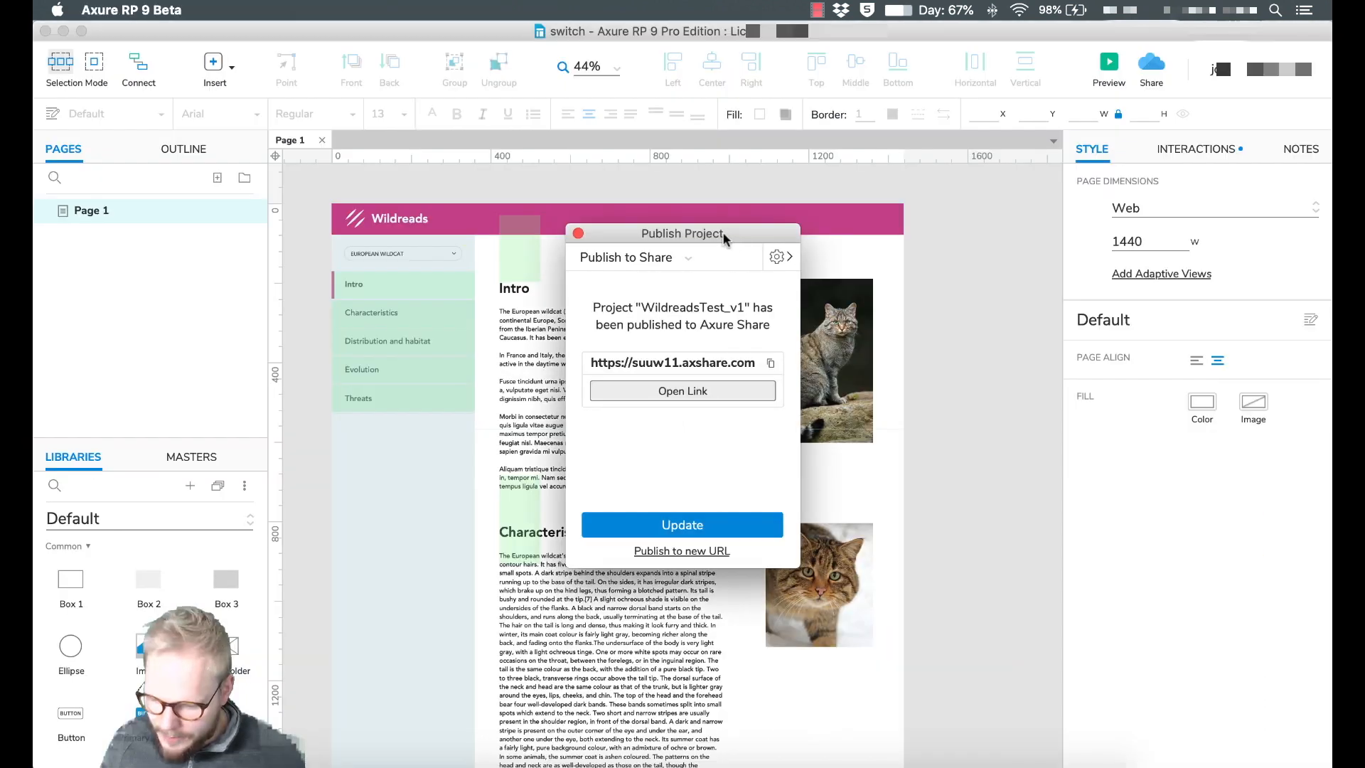
Switch the publish destination to Publish Locally and move the expanded dialog up and left.
left_click(684, 255)
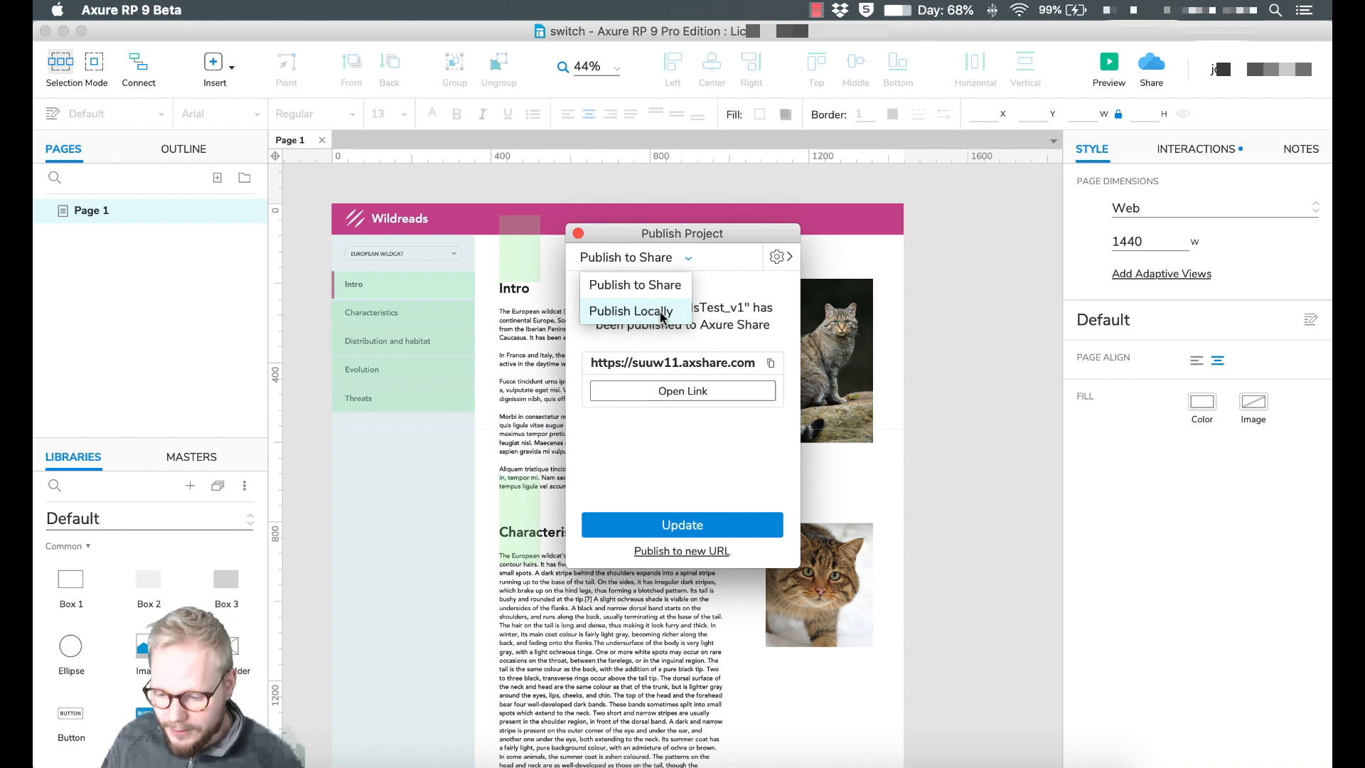
left_click(775, 259)
left_click_drag(669, 234, 638, 199)
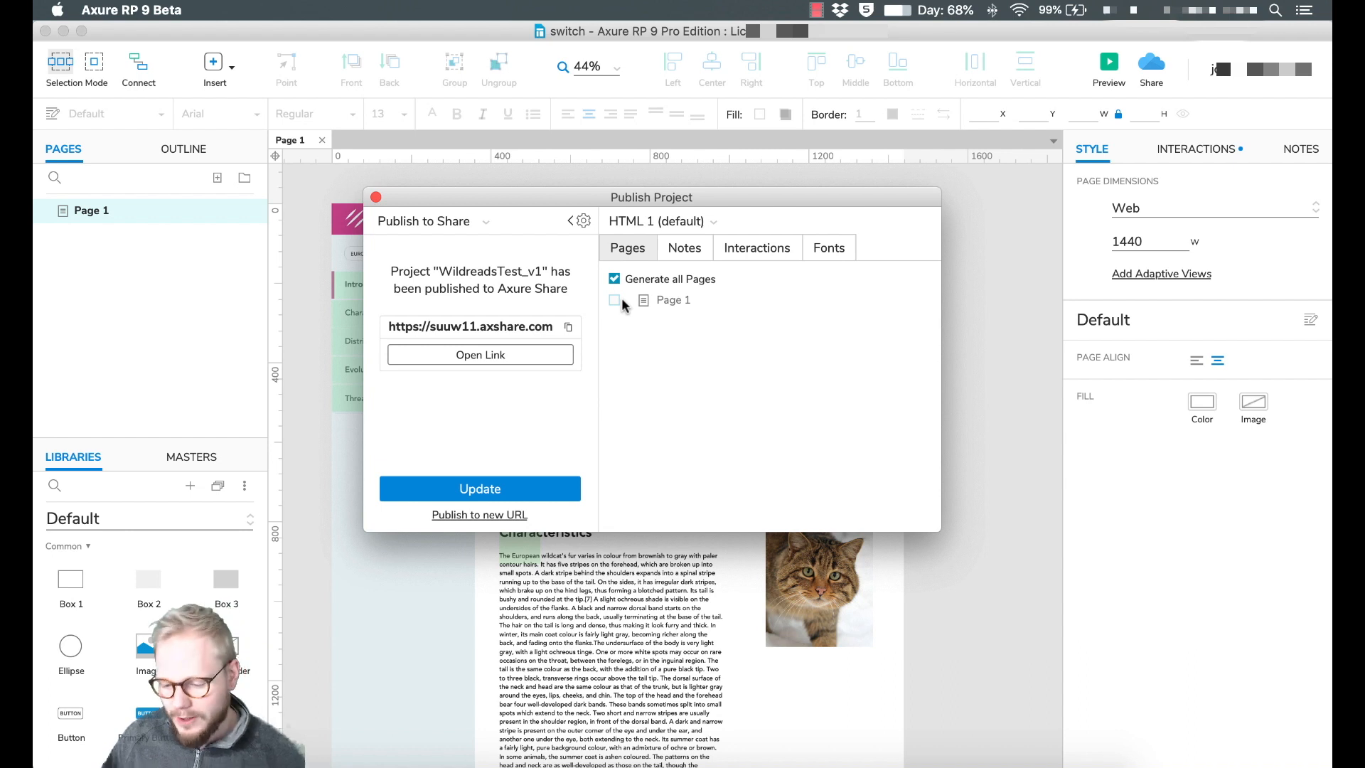
Review the HTML 1 notes, interactions and font options, then collapse the settings pane.
left_click(693, 249)
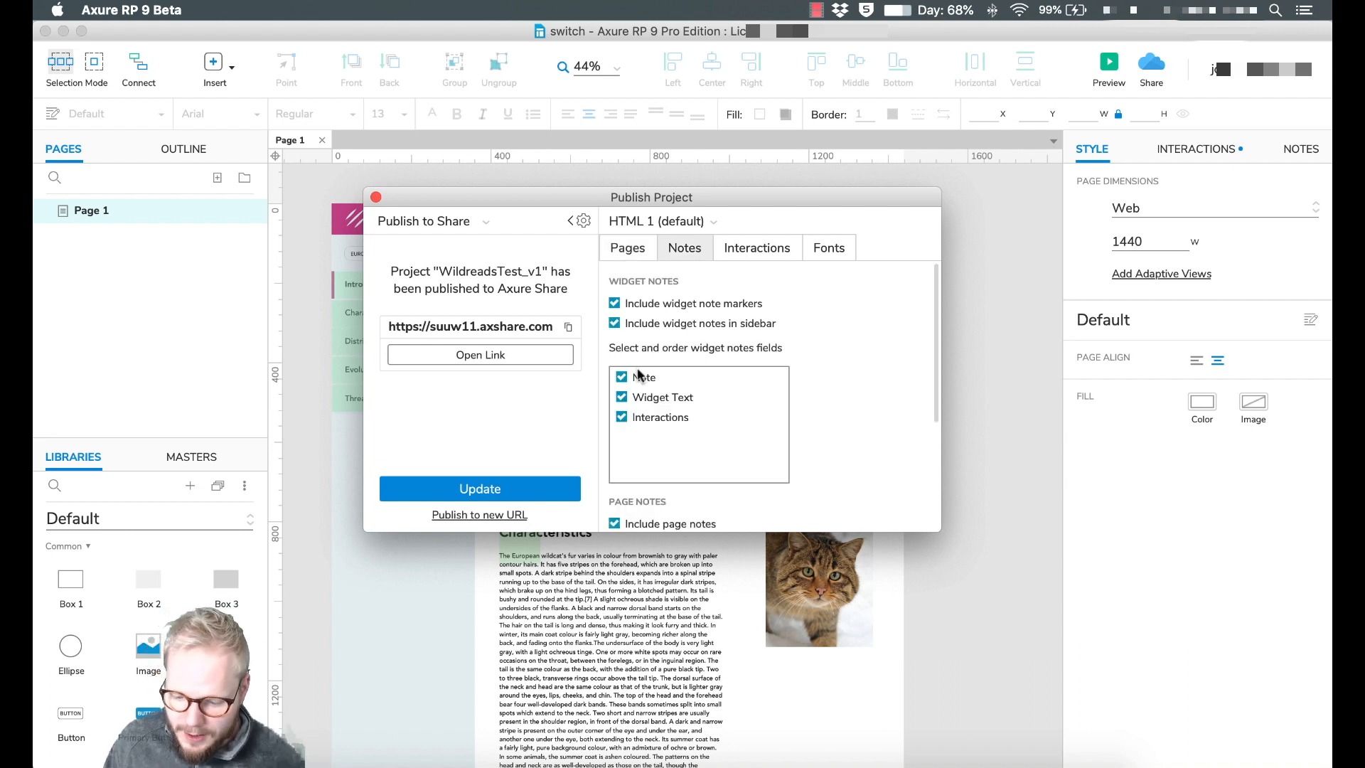
left_click(758, 246)
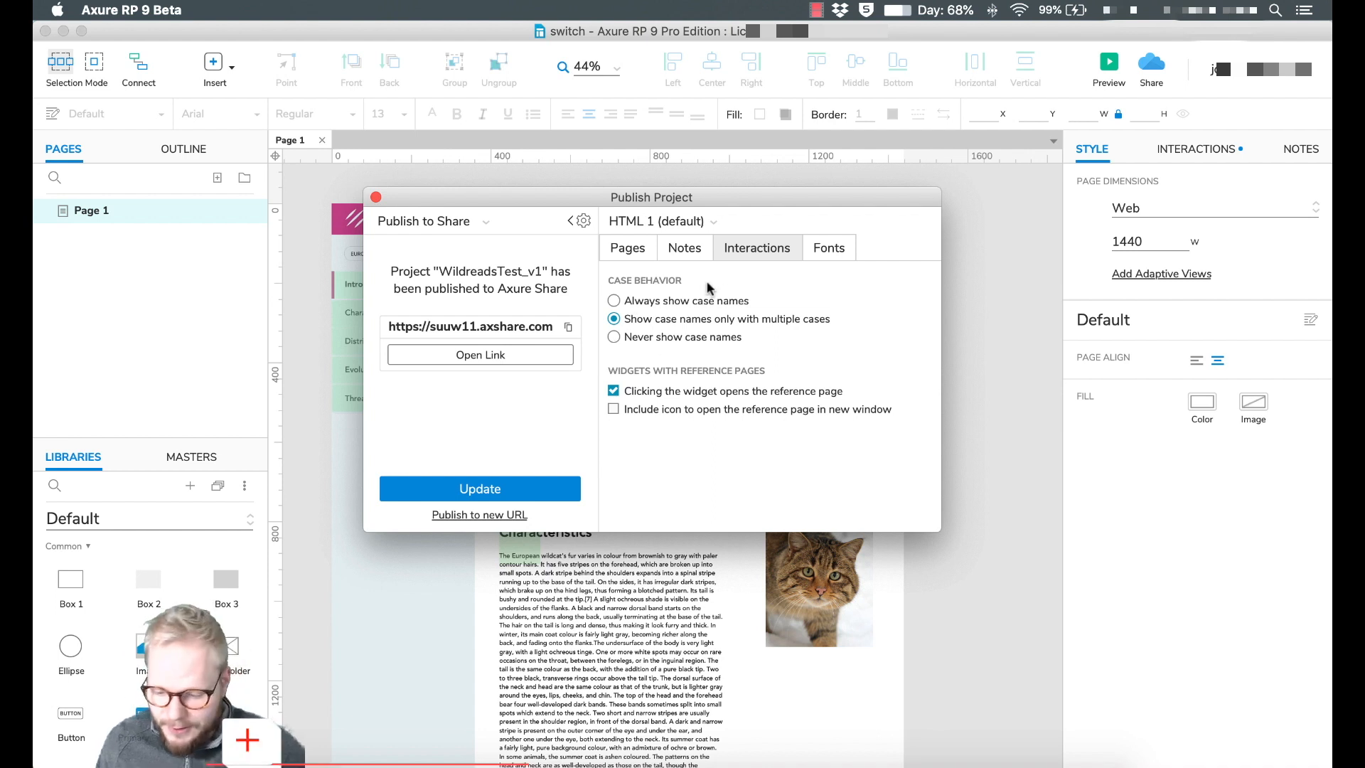
left_click(830, 251)
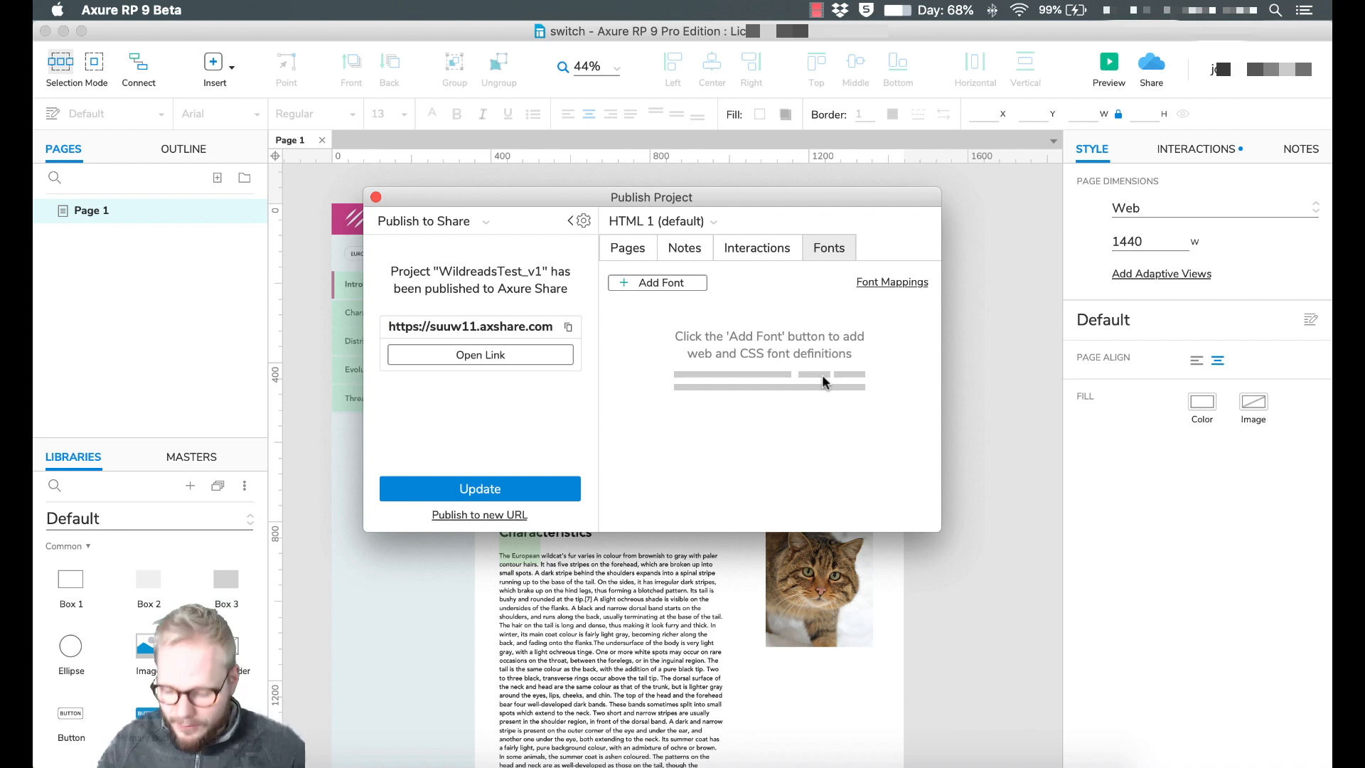
left_click(569, 221)
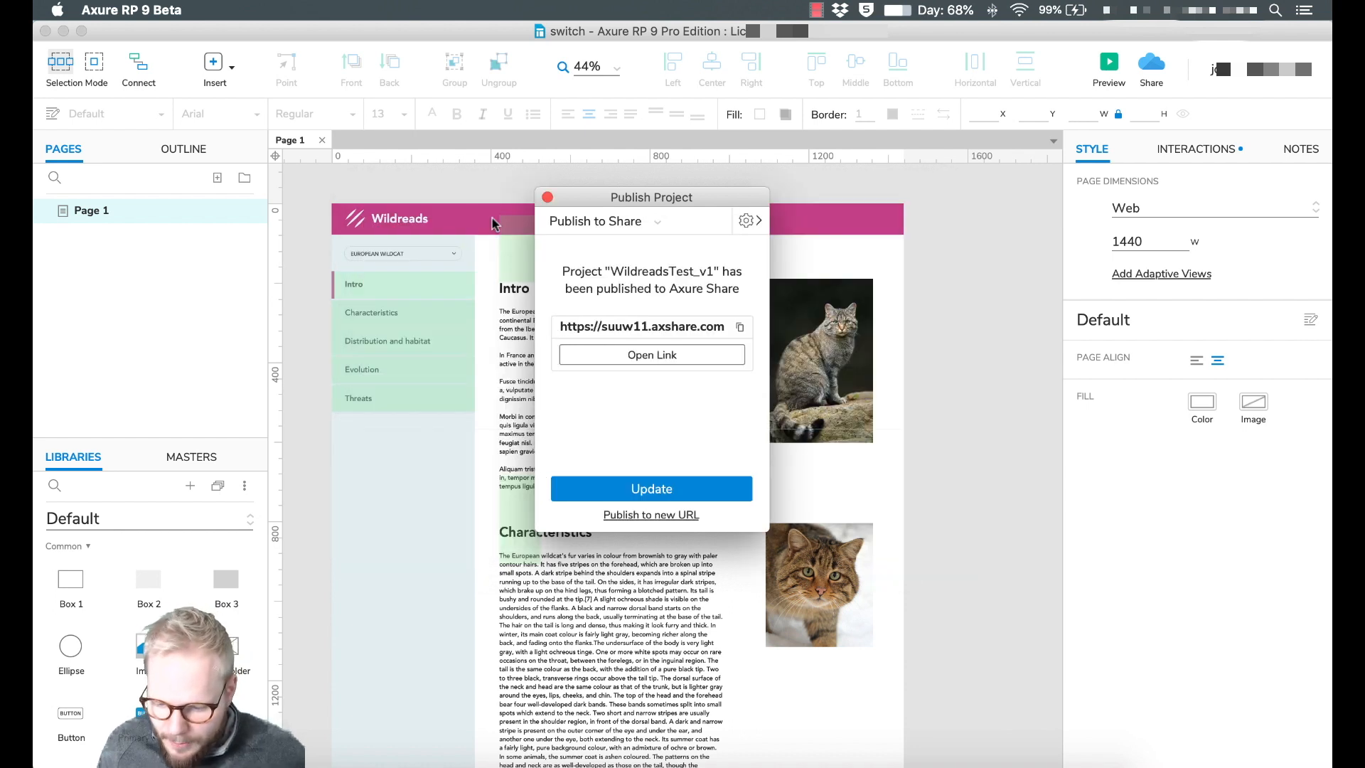
Publish the prototype locally into a new Desktop folder named Testprototype.
left_click(629, 220)
left_click(616, 274)
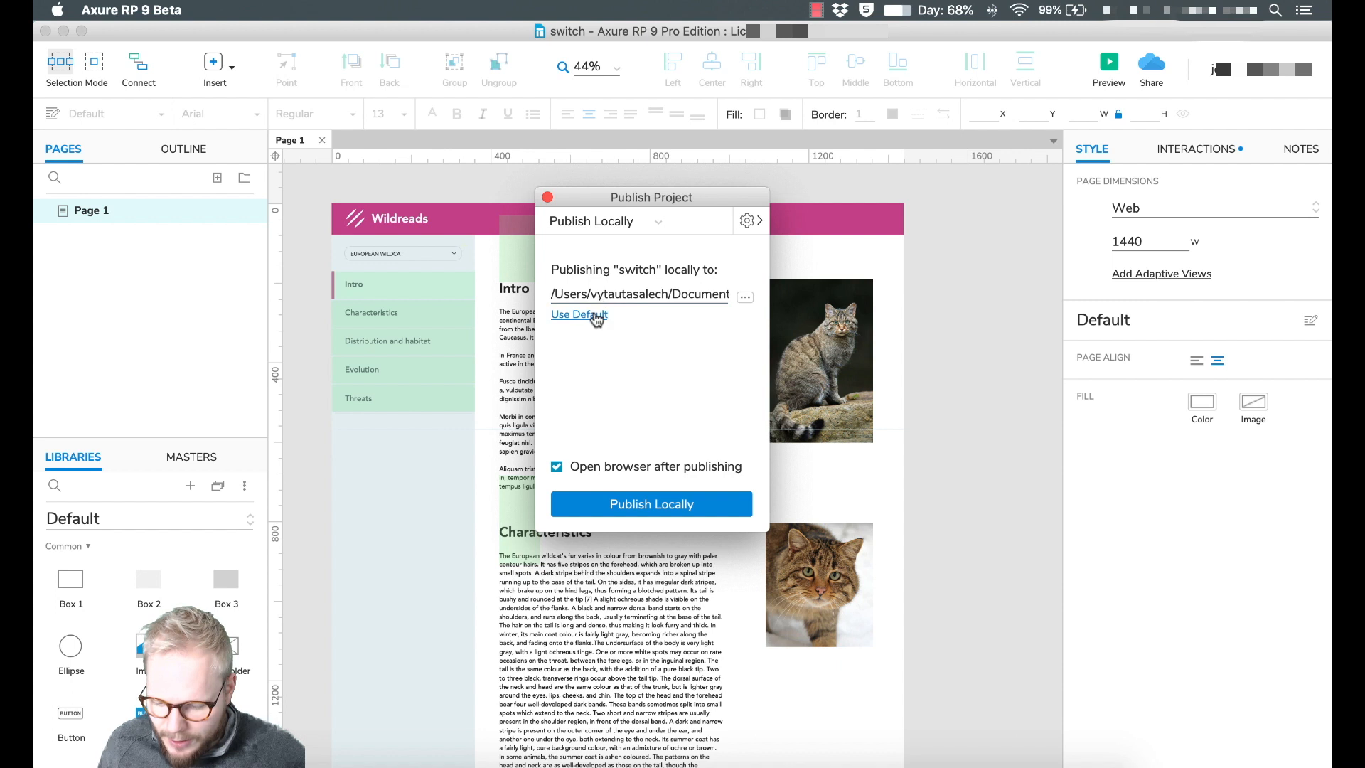
left_click(744, 298)
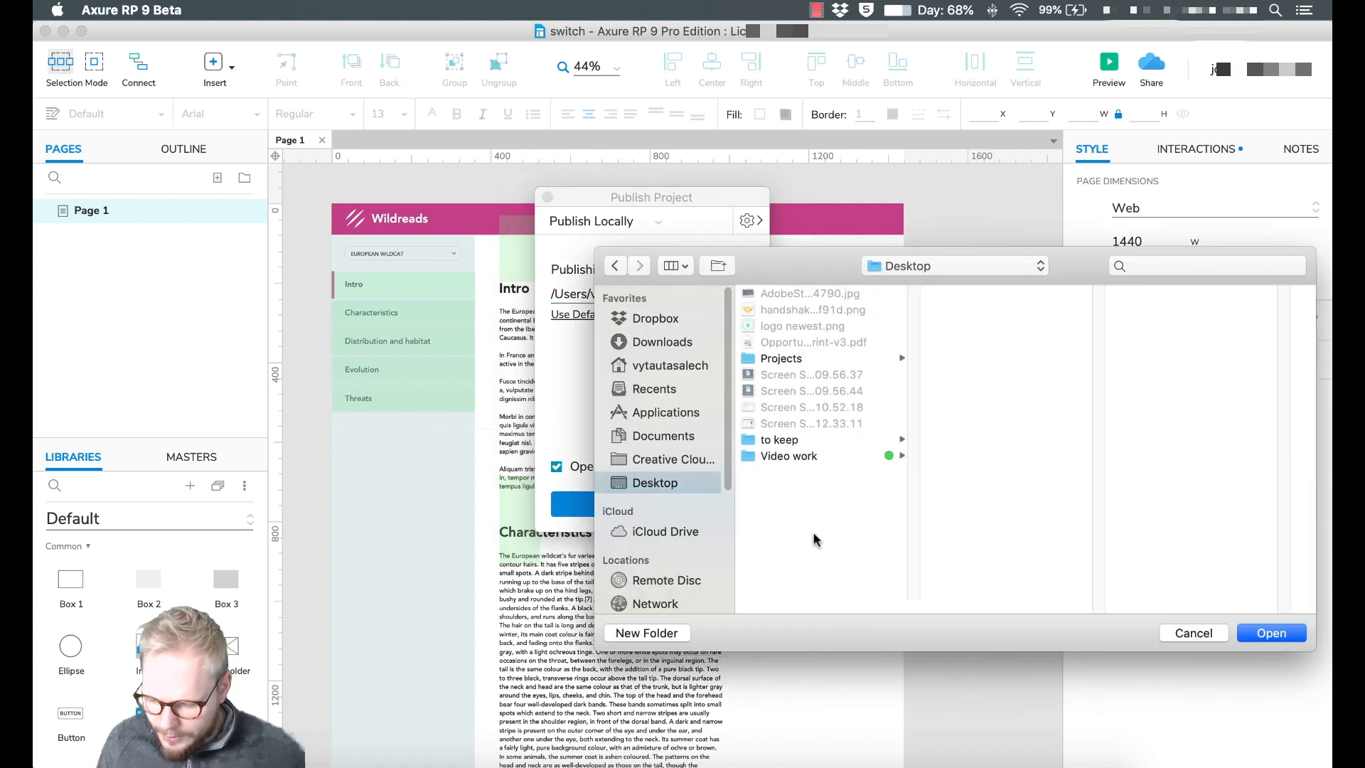
left_click(661, 633)
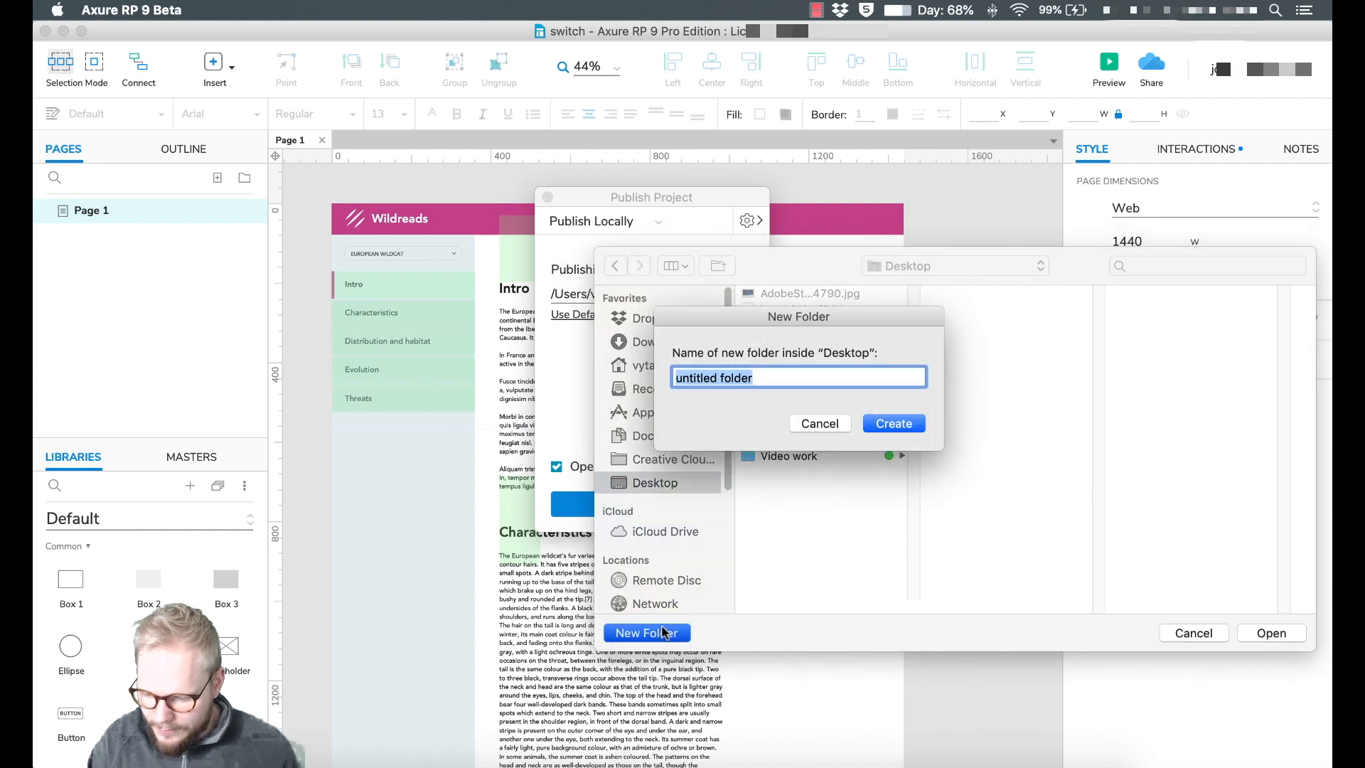
type("Testprototype")
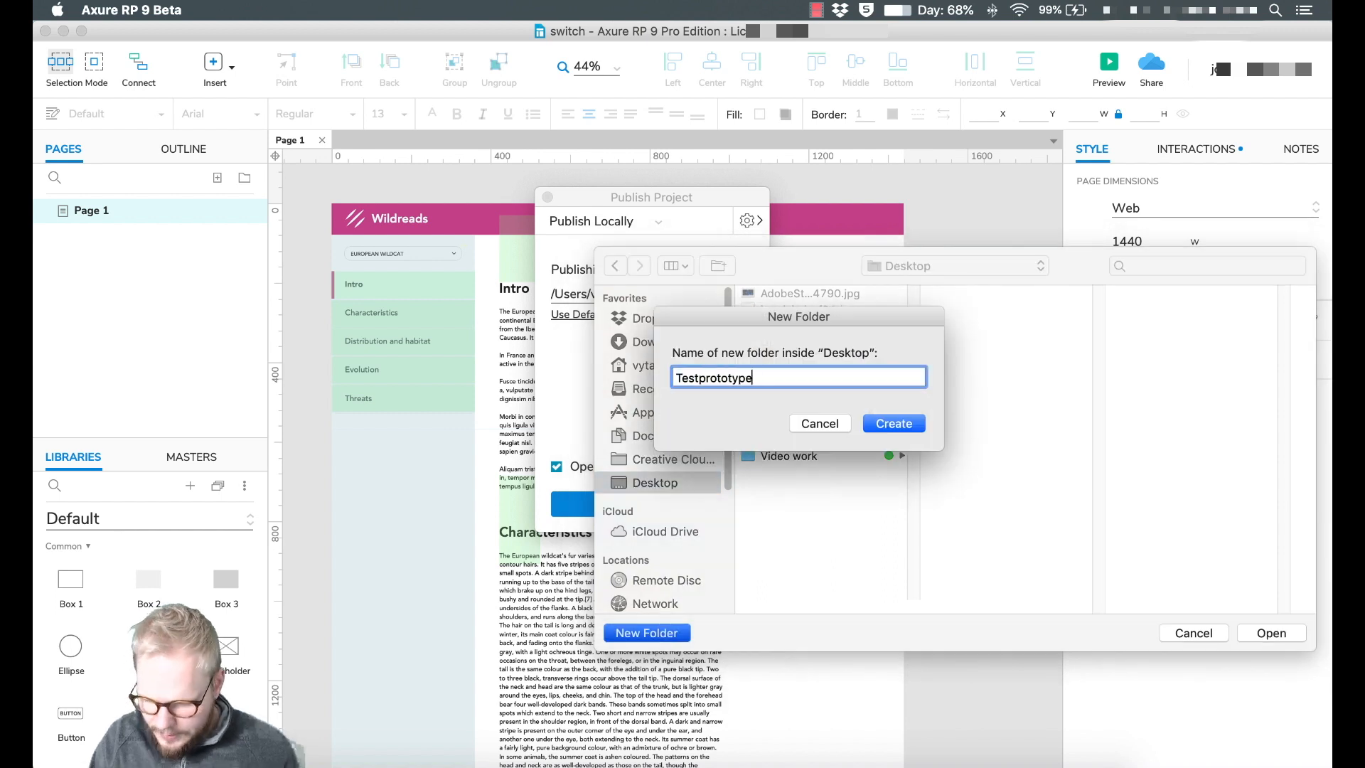
key("Return")
left_click(1272, 633)
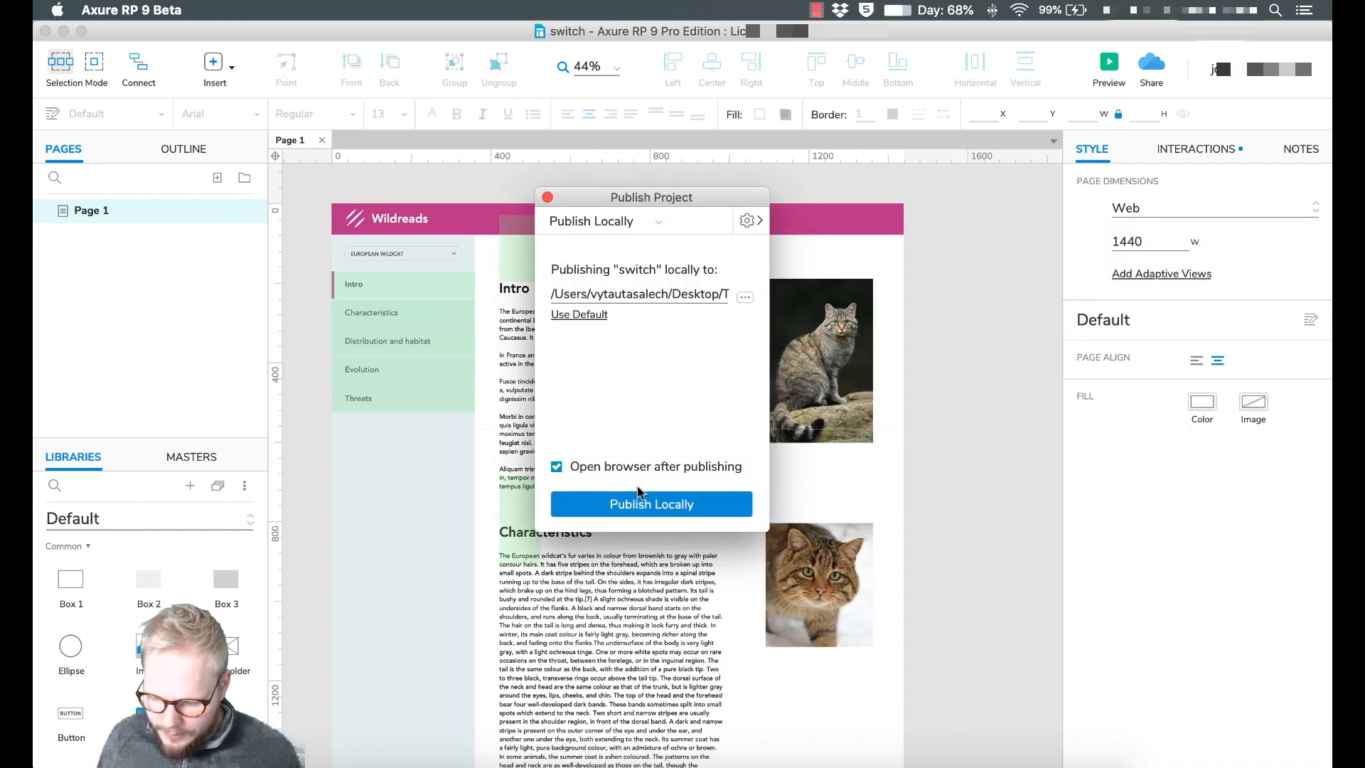
left_click(632, 504)
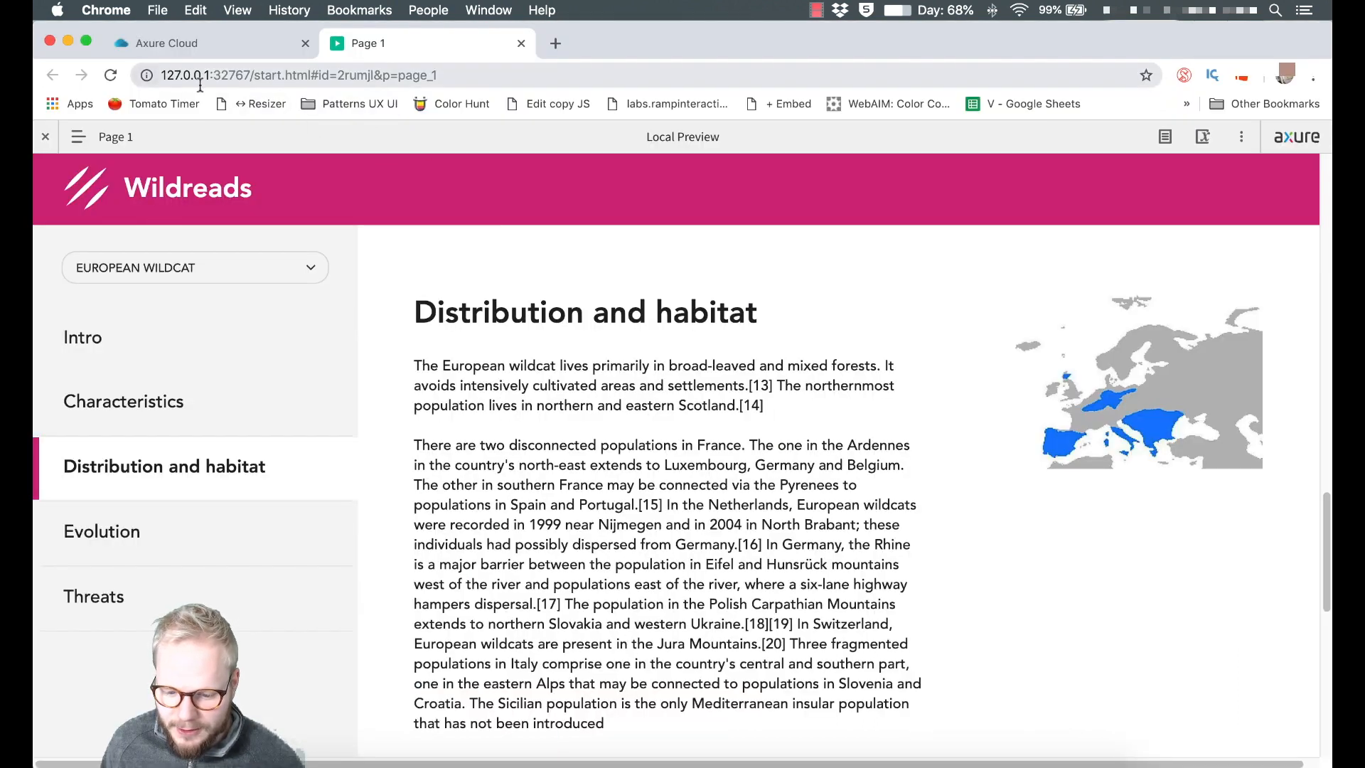
scroll(753, 277, "down", 3)
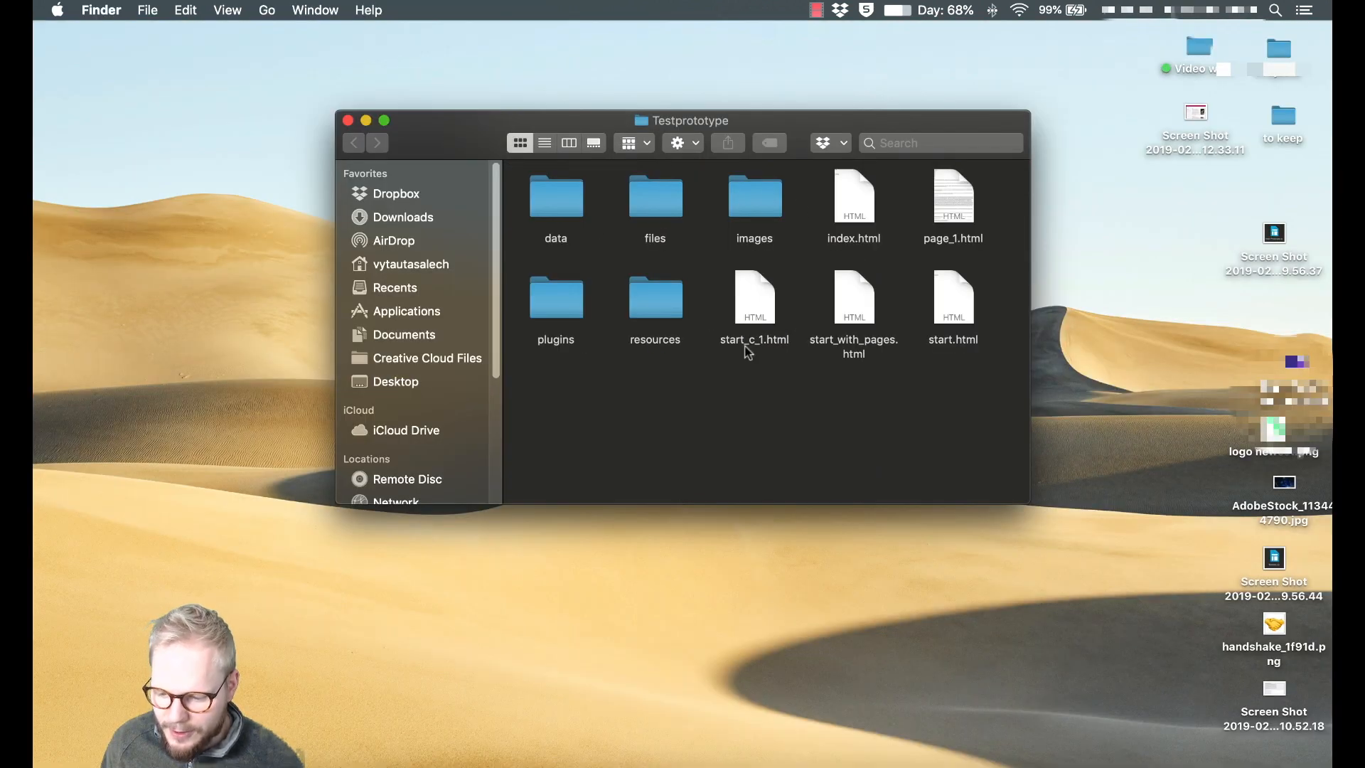
Browse the exported images folders, then open Testprototype's index.html in Chrome.
double_click(754, 205)
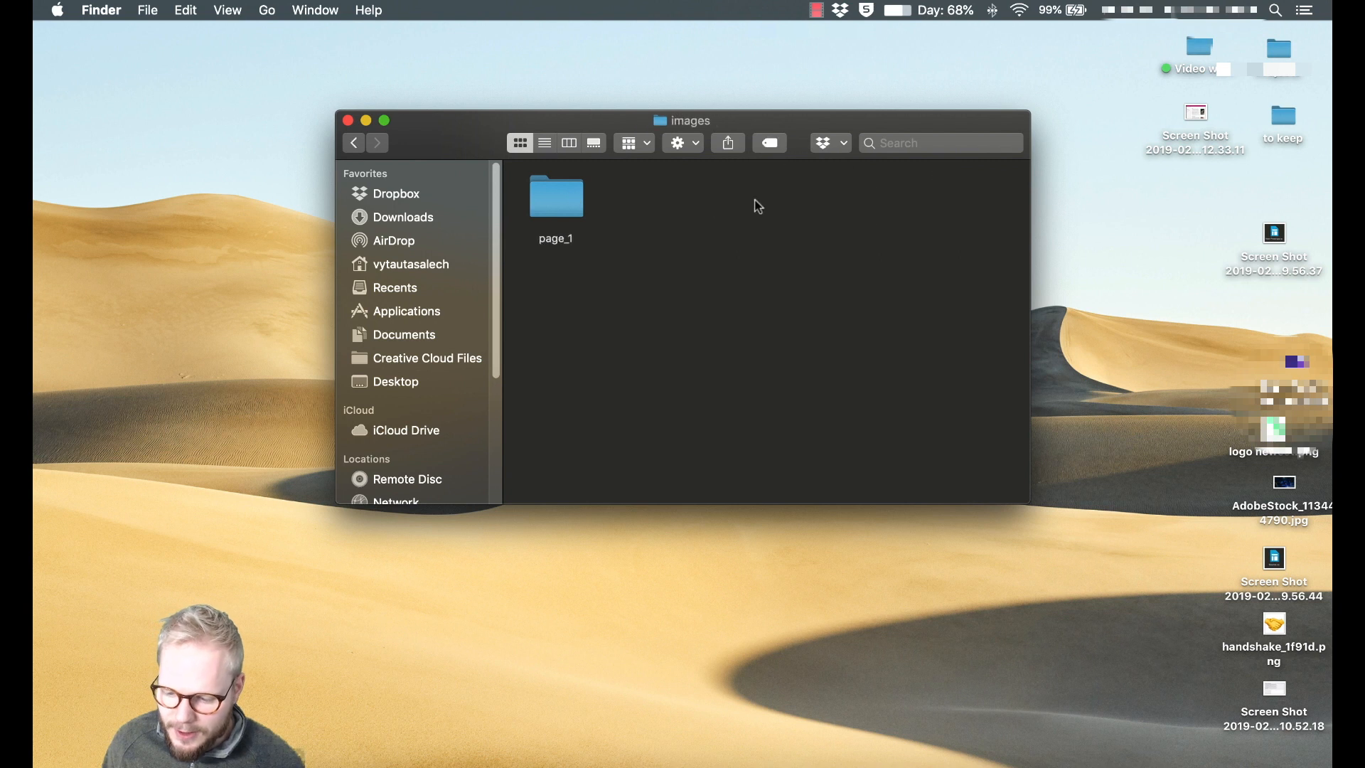
double_click(565, 203)
key("cmd+[")
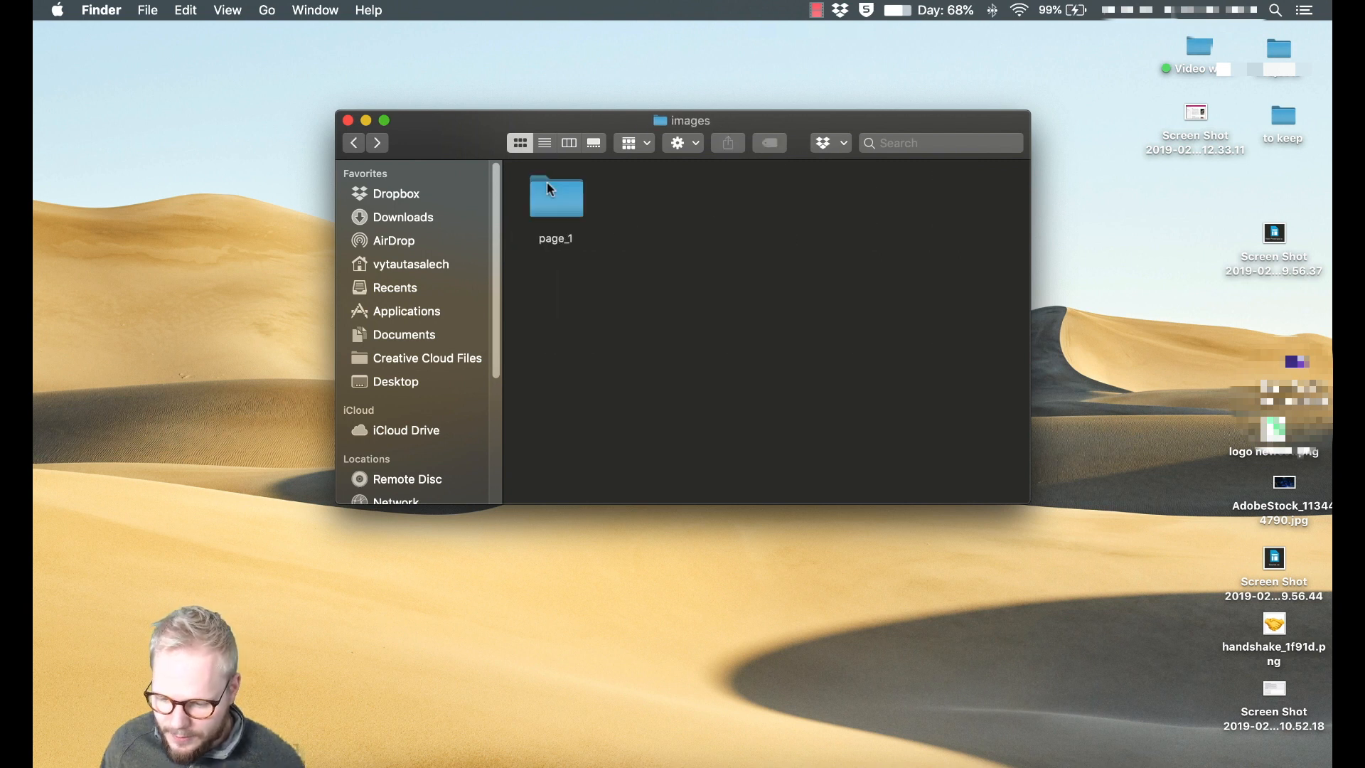
key("cmd+[")
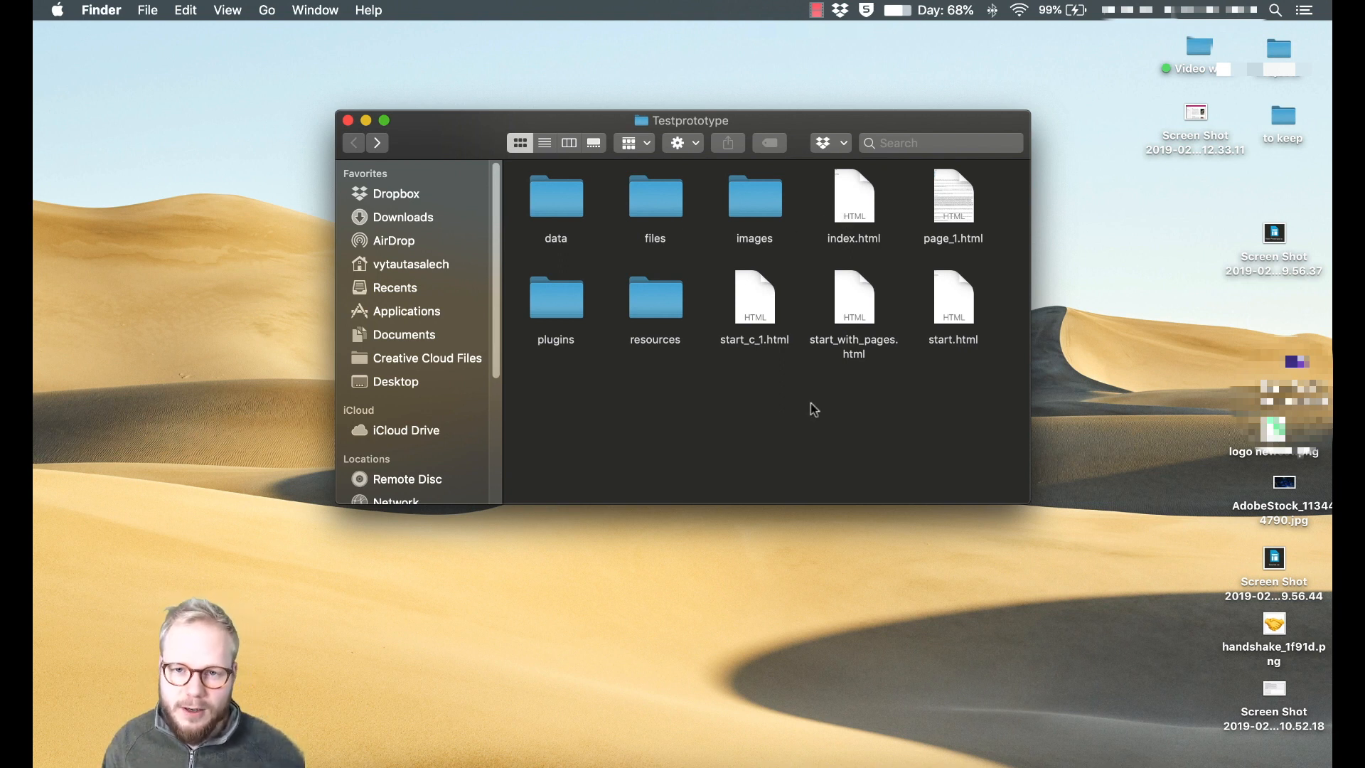
left_click_drag(1003, 178, 519, 352)
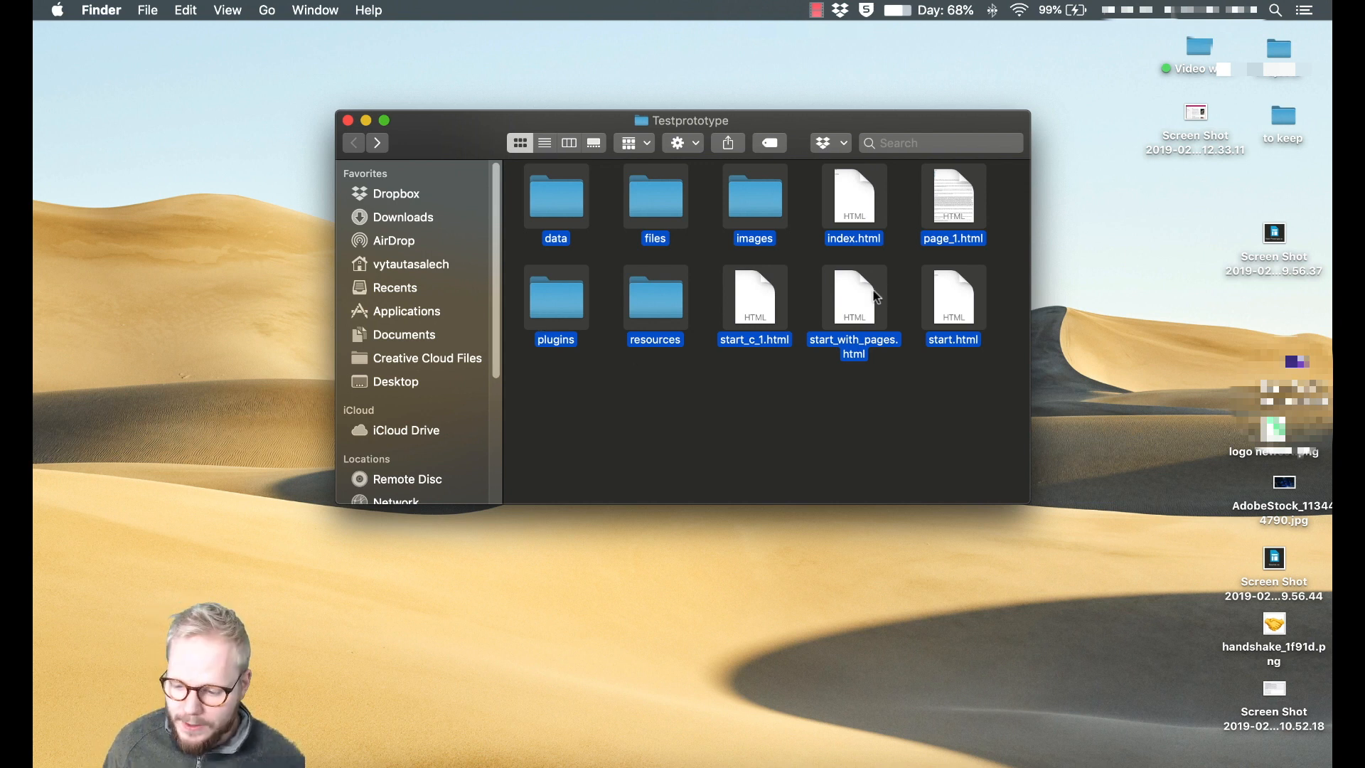
left_click(890, 254)
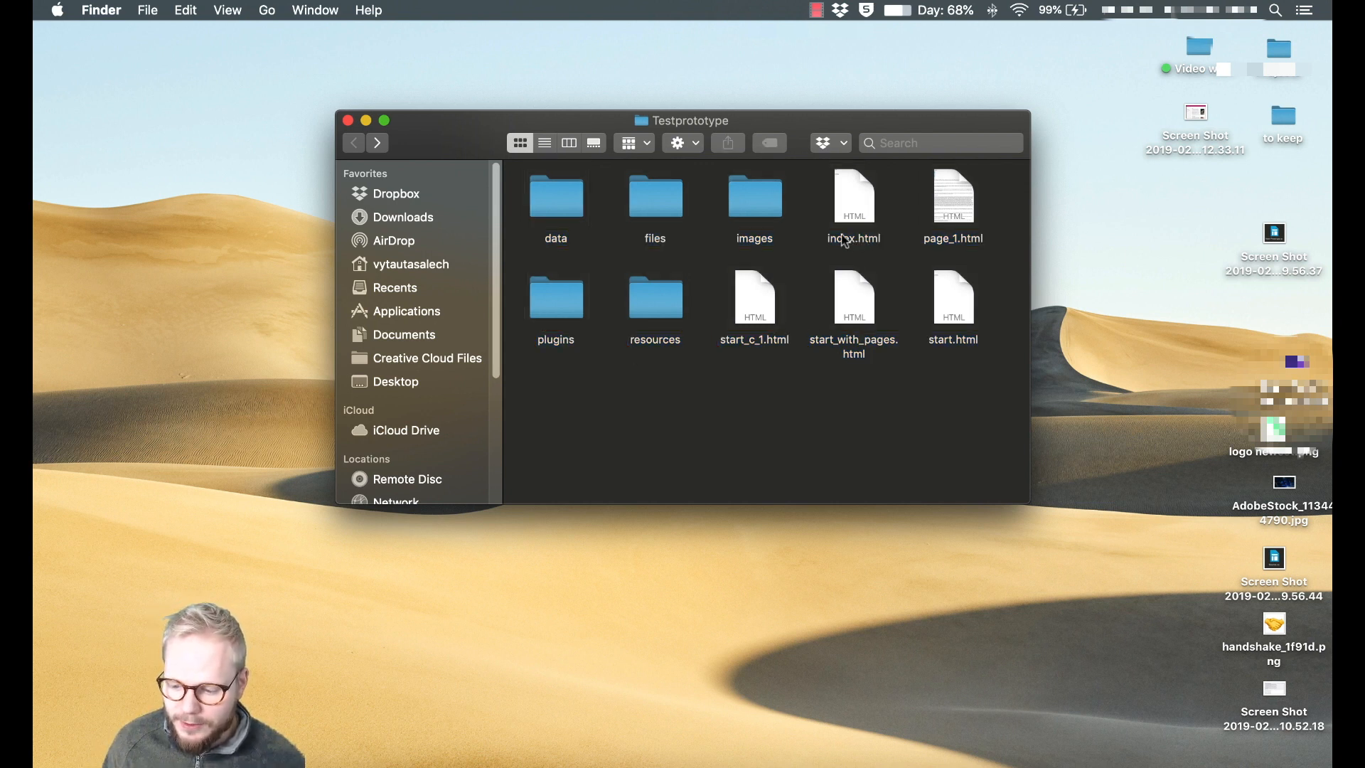
left_click(855, 239)
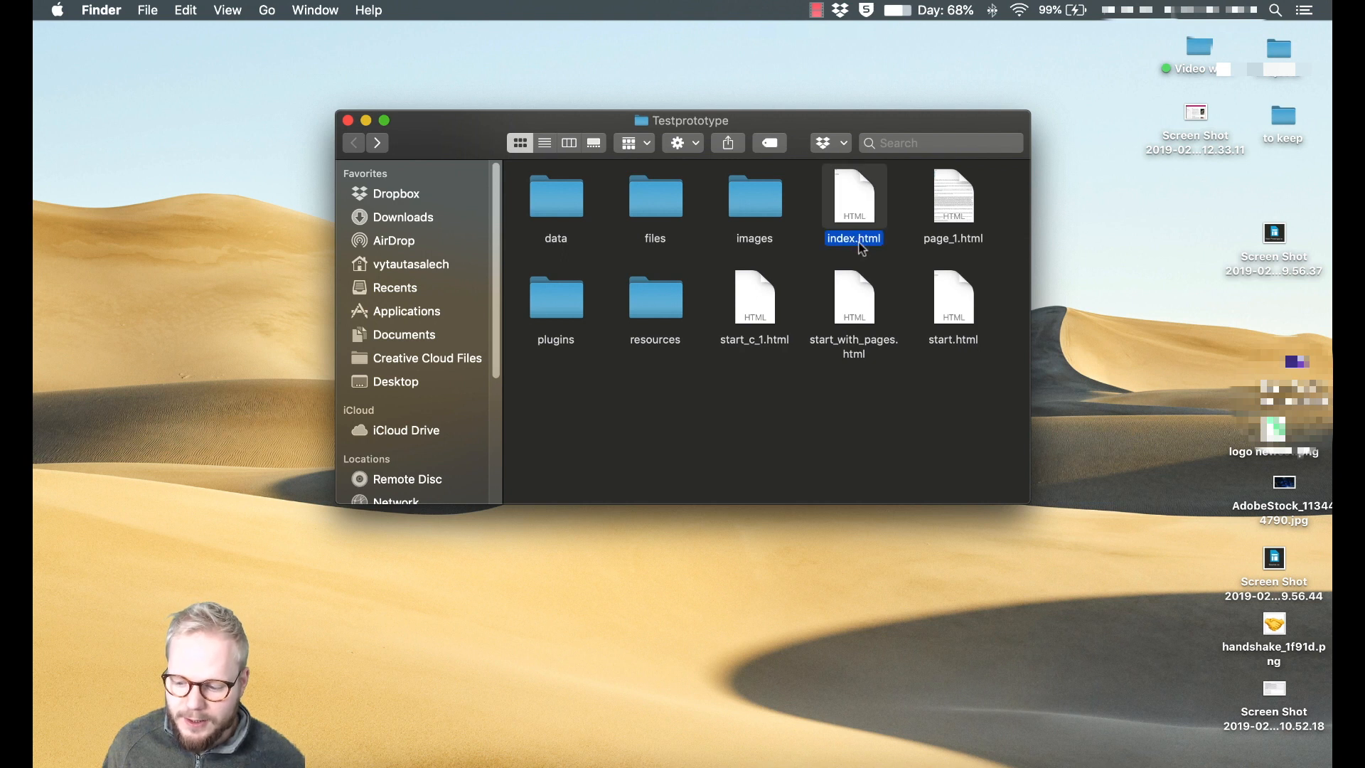
double_click(856, 239)
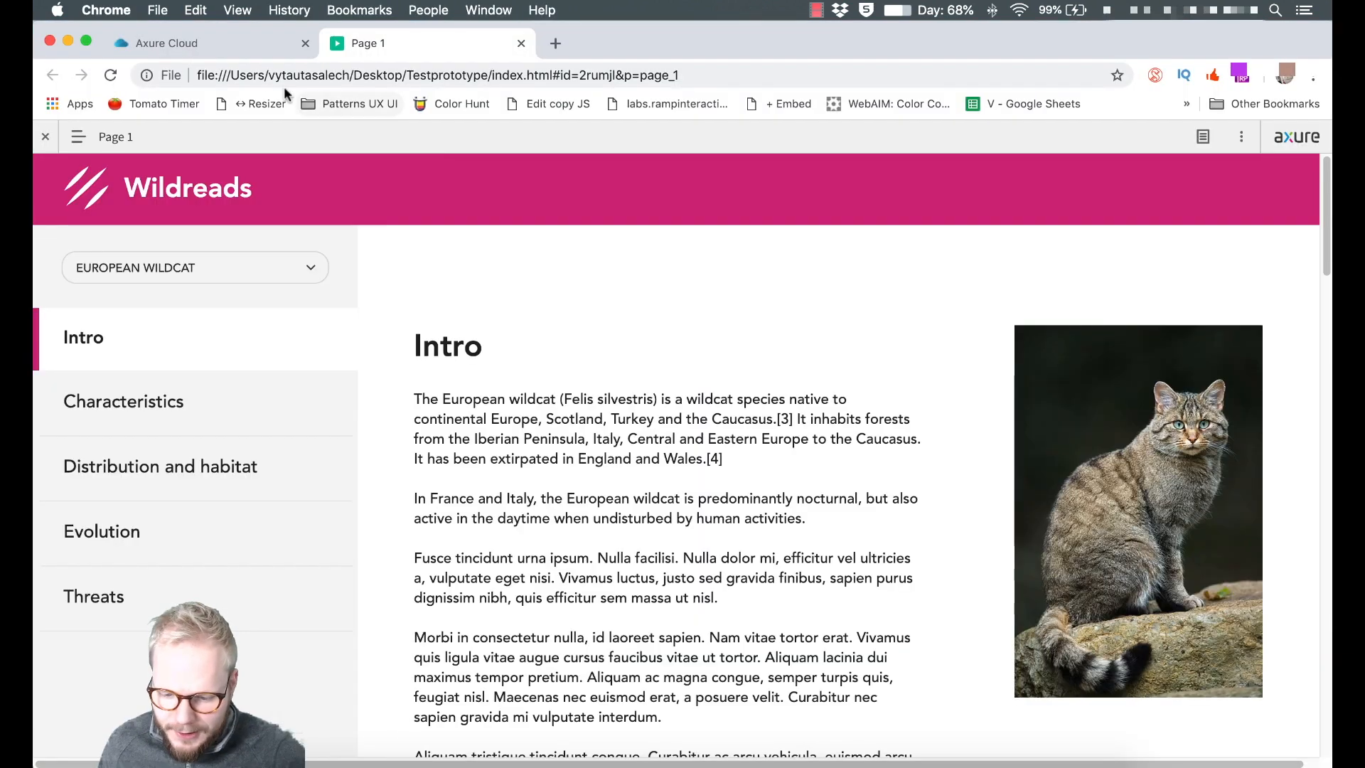
Hide the player toolbar and view the local prototype's Characteristics and Distribution sections.
left_click(199, 74)
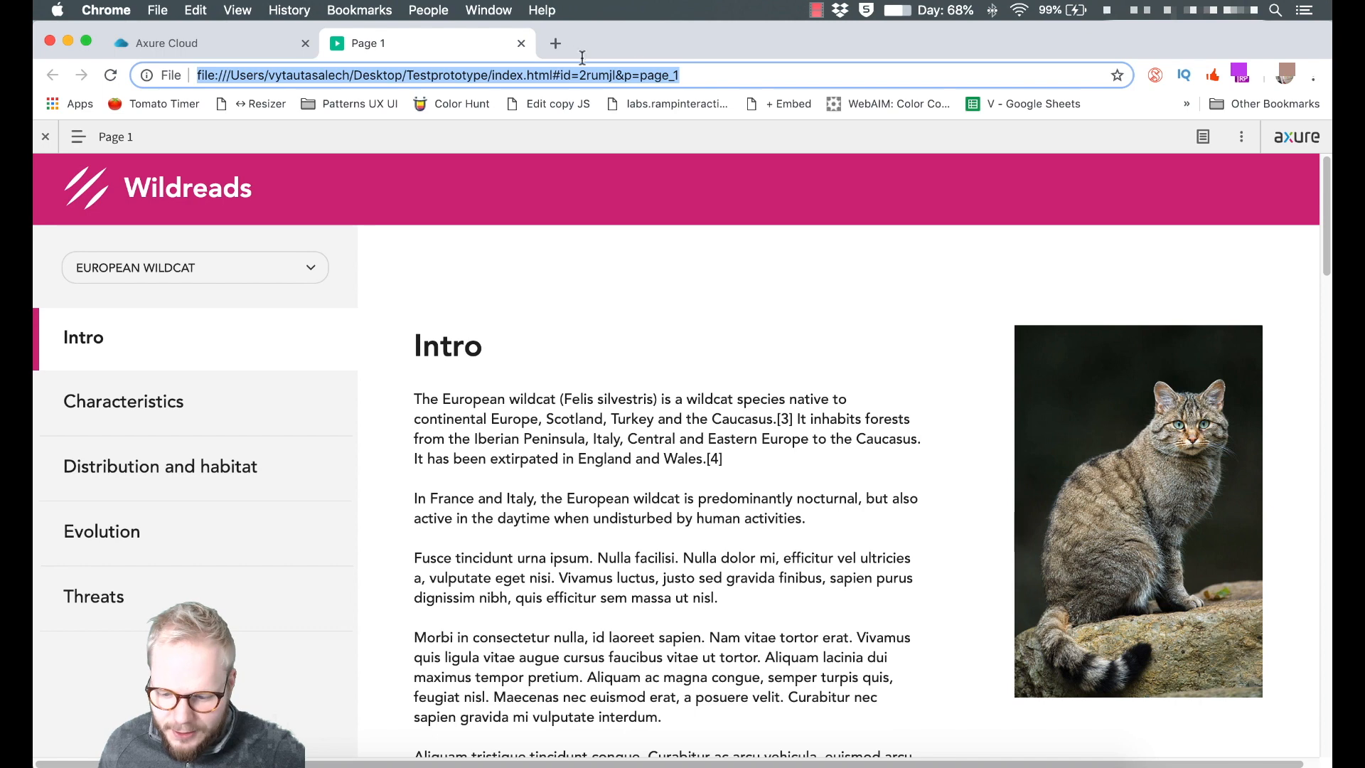
left_click(58, 140)
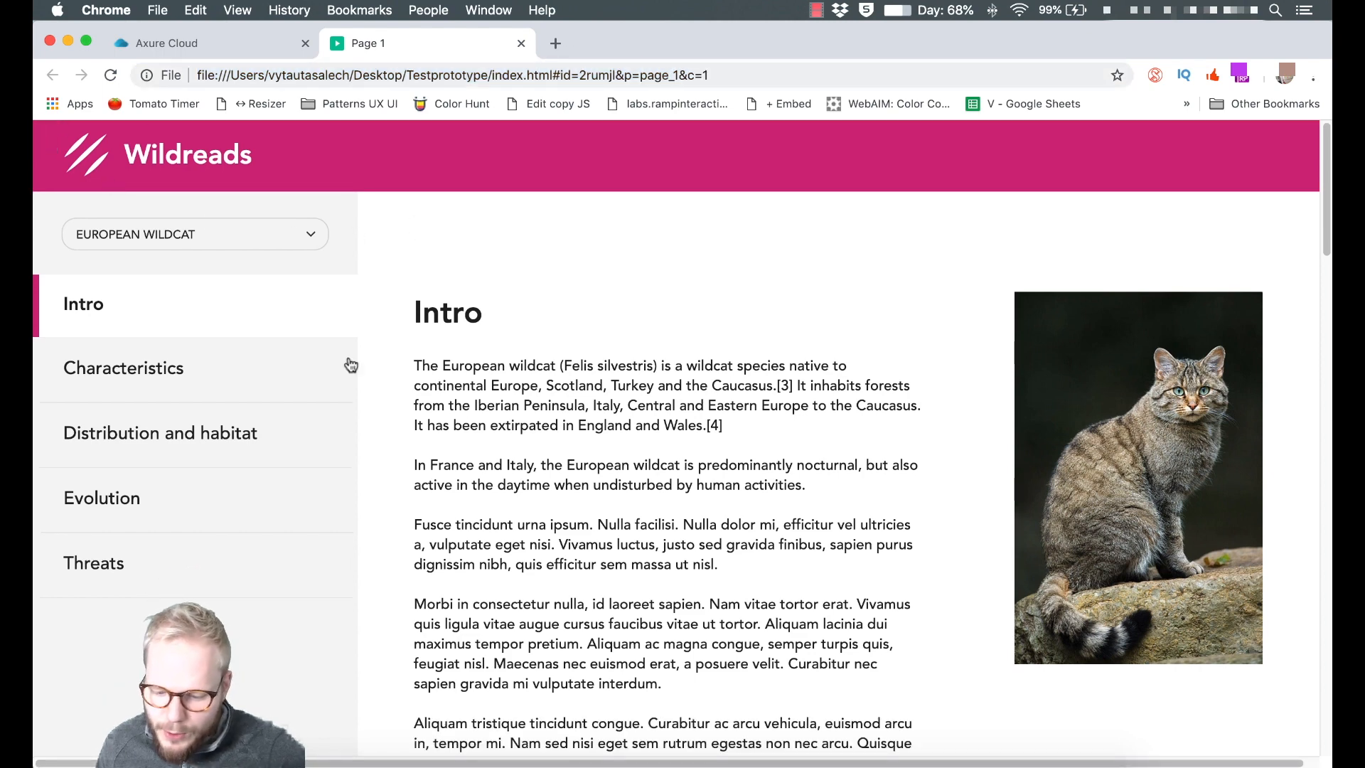
left_click(226, 384)
left_click(218, 425)
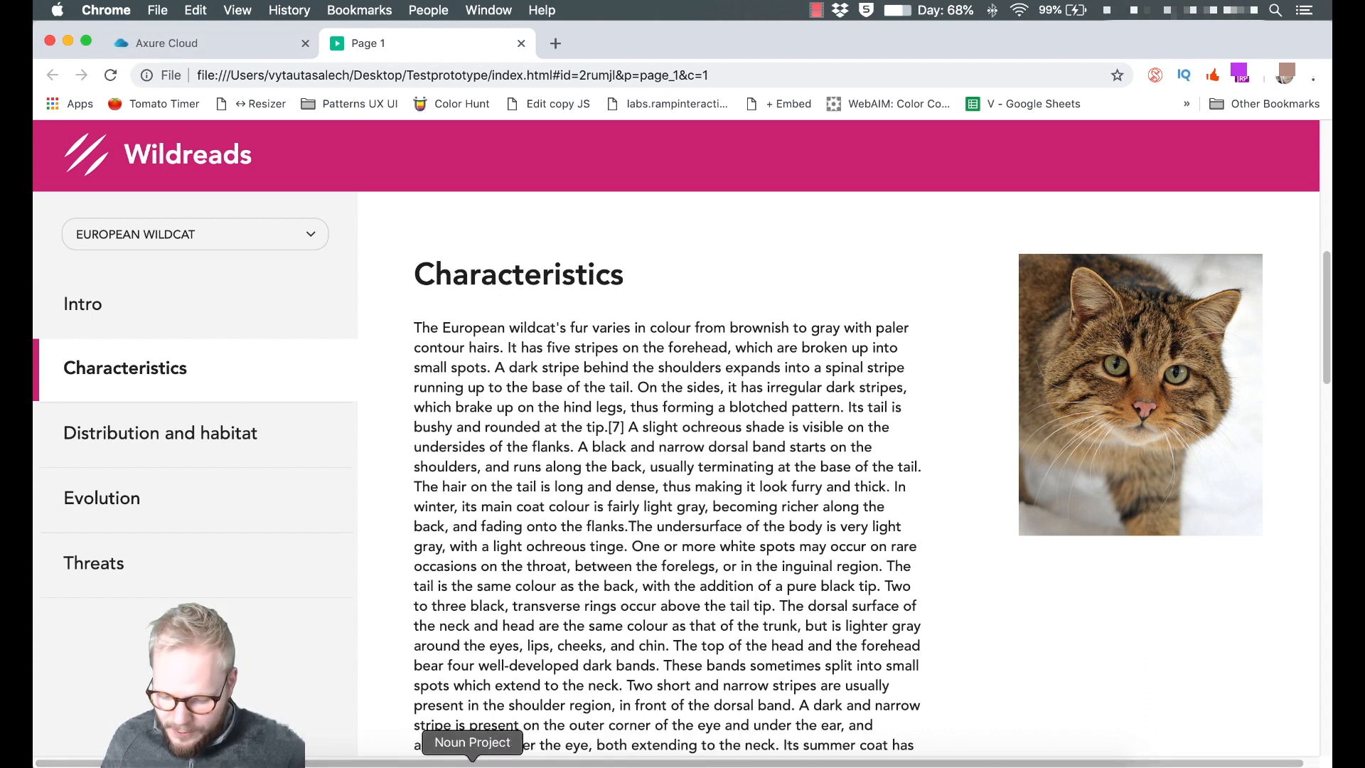
Open the Axure Share link for WildreadsTest_v1 from Axure RP's Share dialog.
left_click(437, 762)
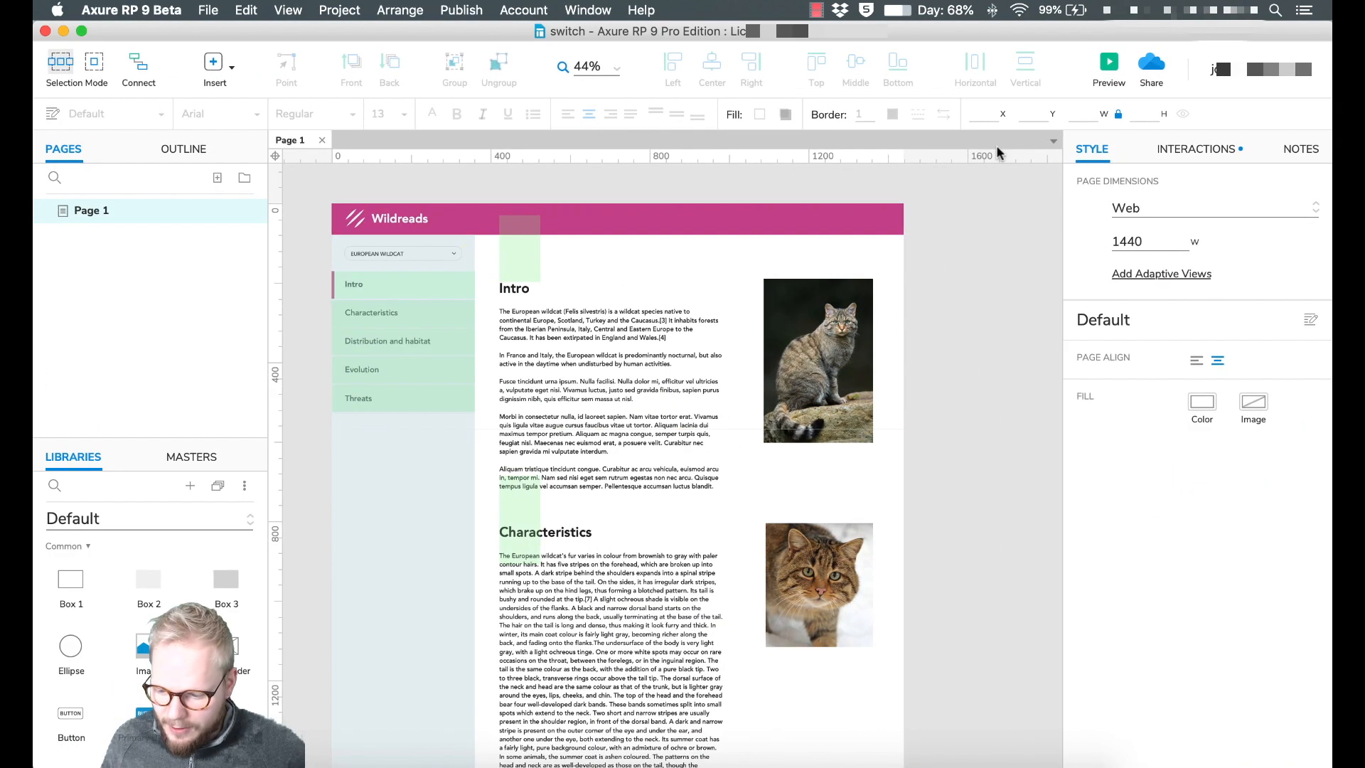
left_click(1152, 64)
left_click(705, 390)
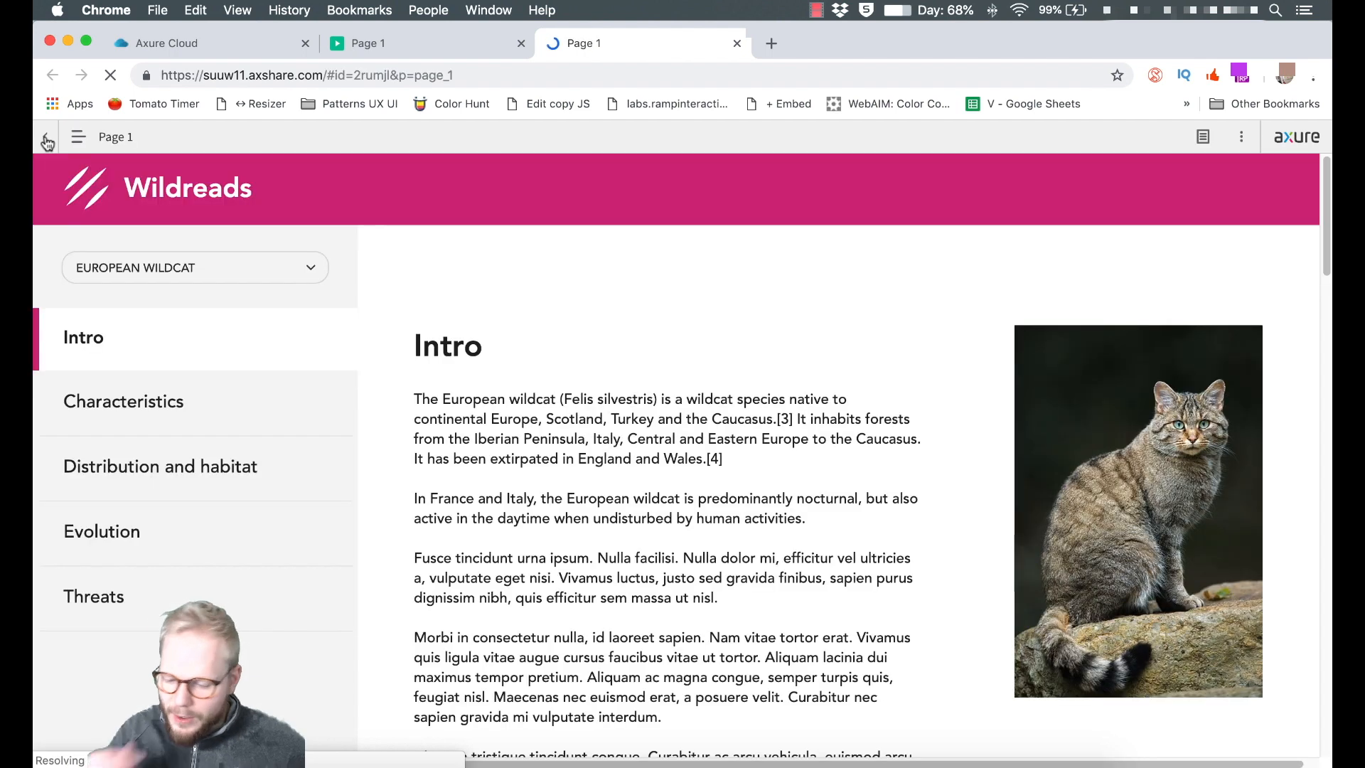
Hide the player toolbar and go to the Axure Cloud My Projects list.
left_click(47, 143)
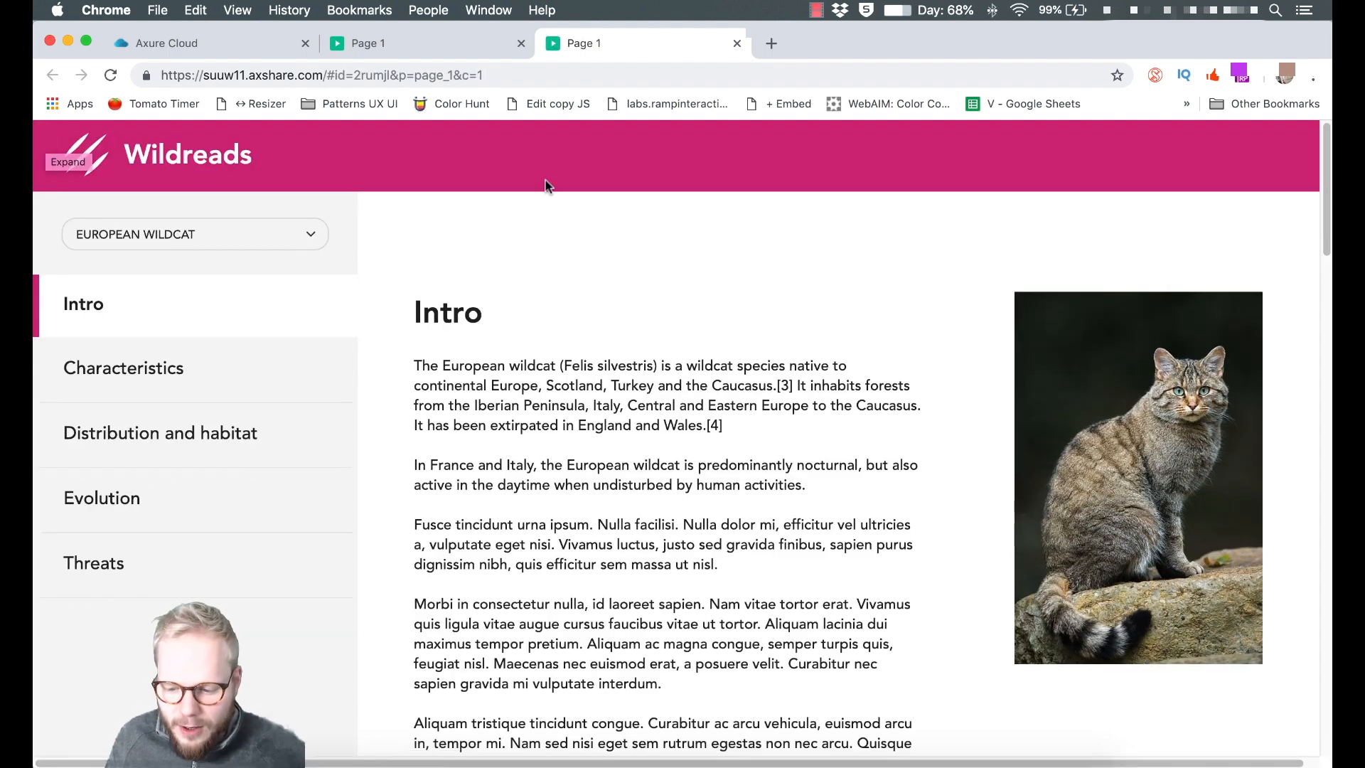
left_click(204, 41)
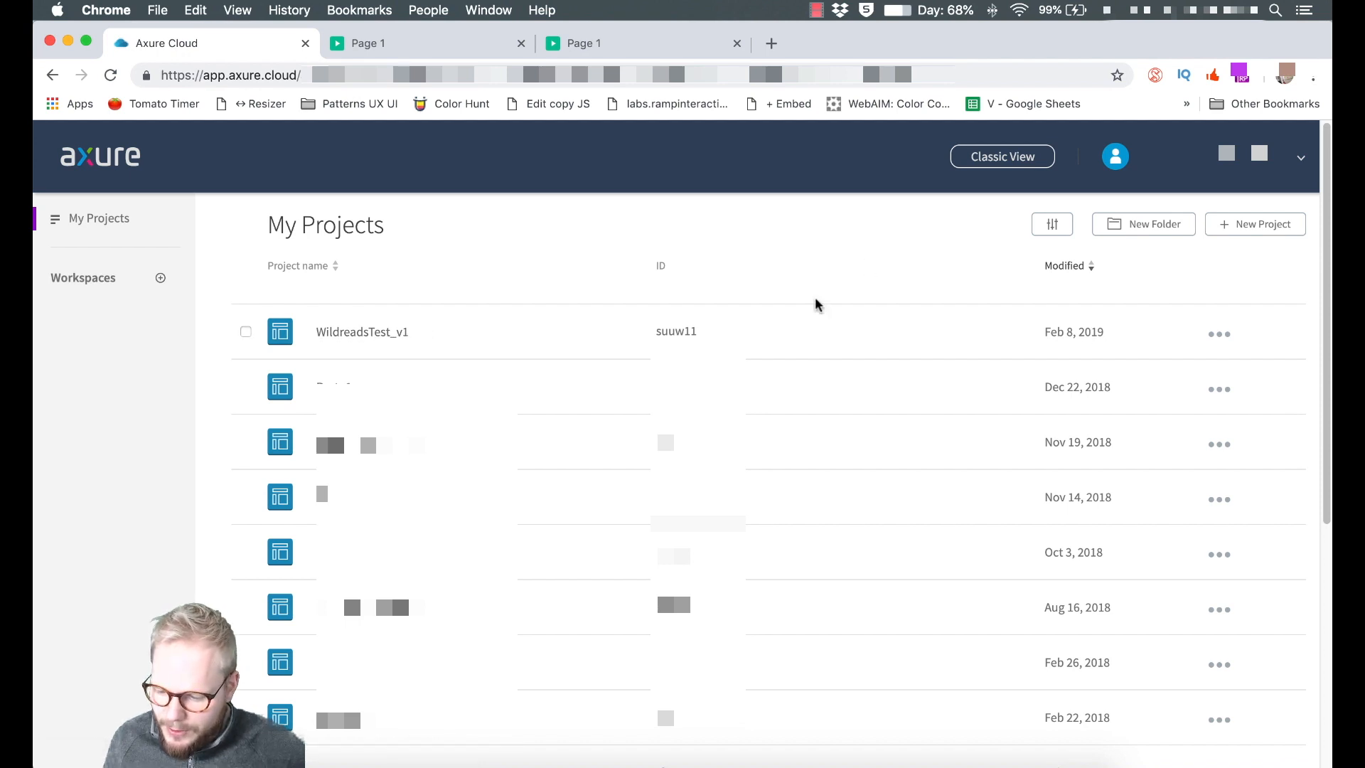
Open the Discussions page of the Proto1 project from its options menu.
mouse_move(685, 332)
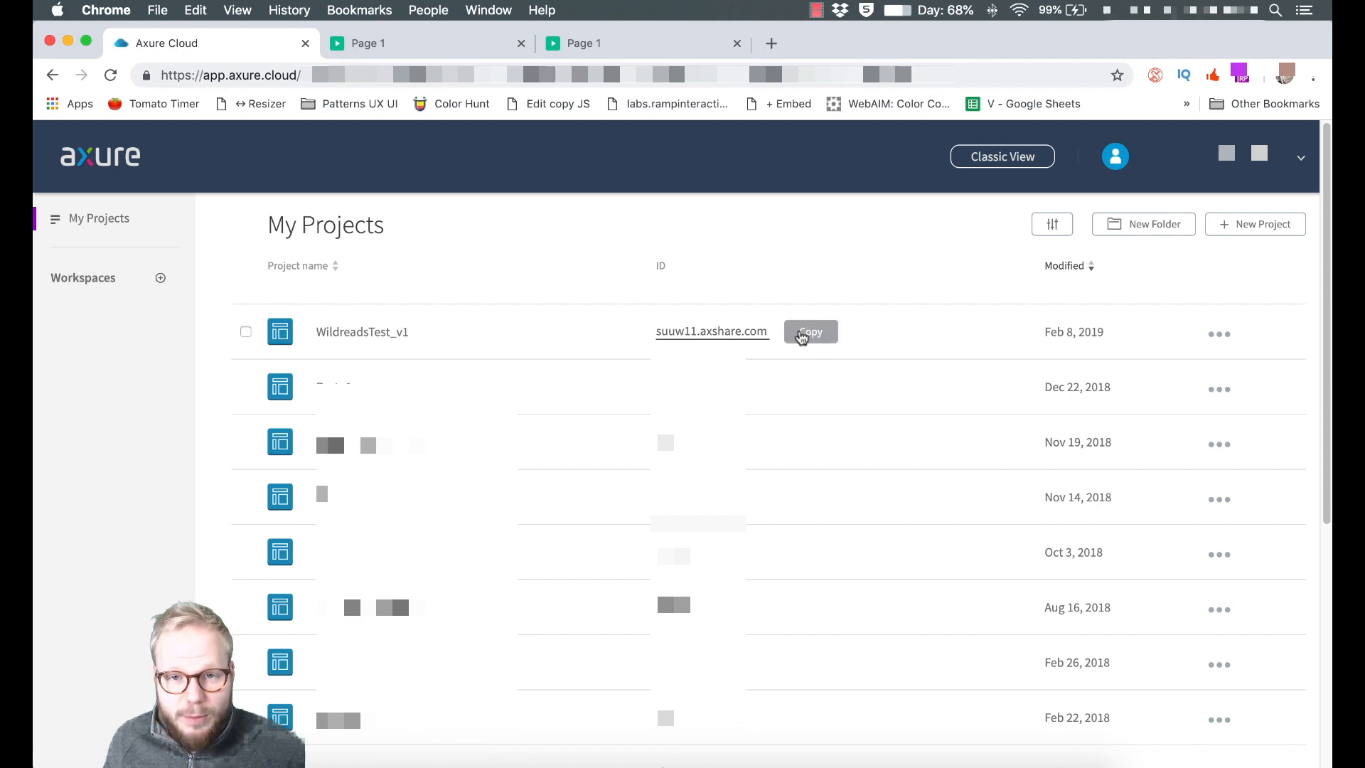
left_click(1220, 333)
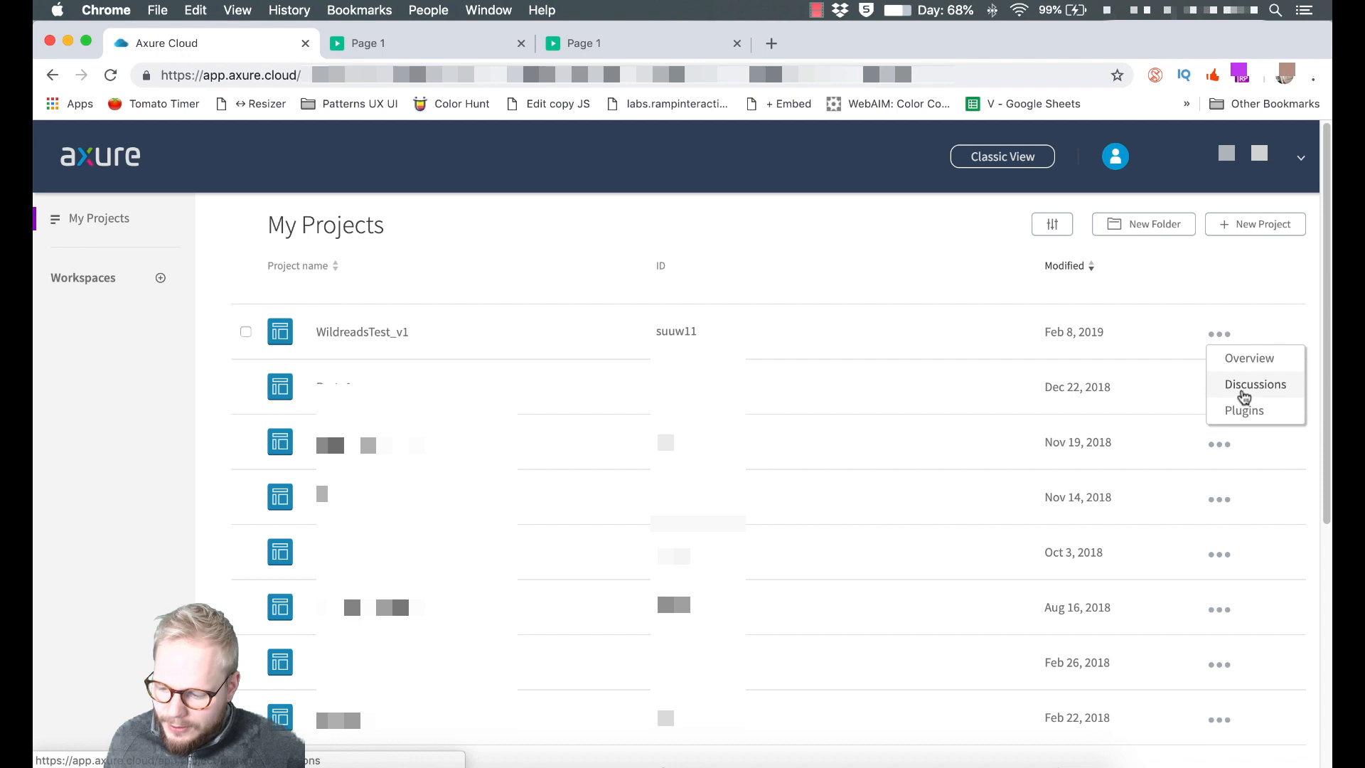
left_click(791, 259)
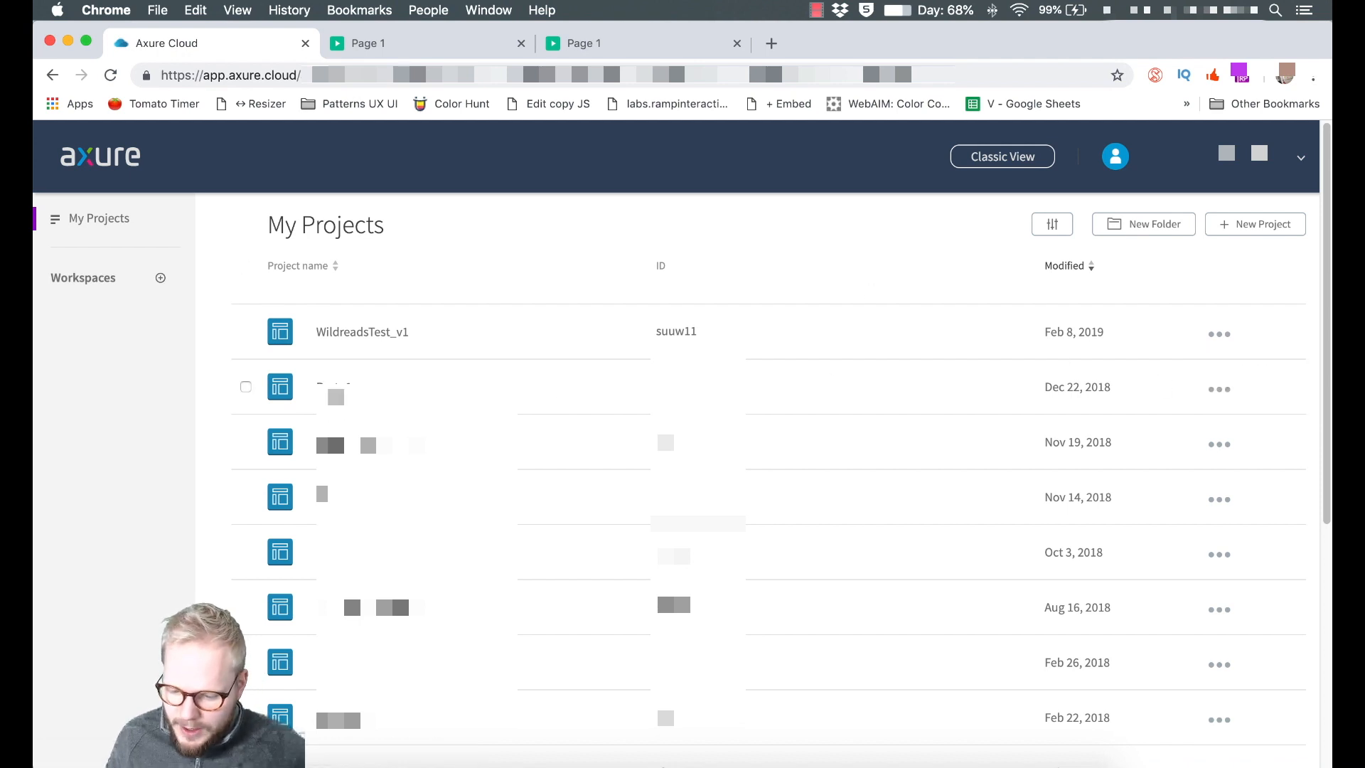
left_click(1219, 390)
left_click(1250, 441)
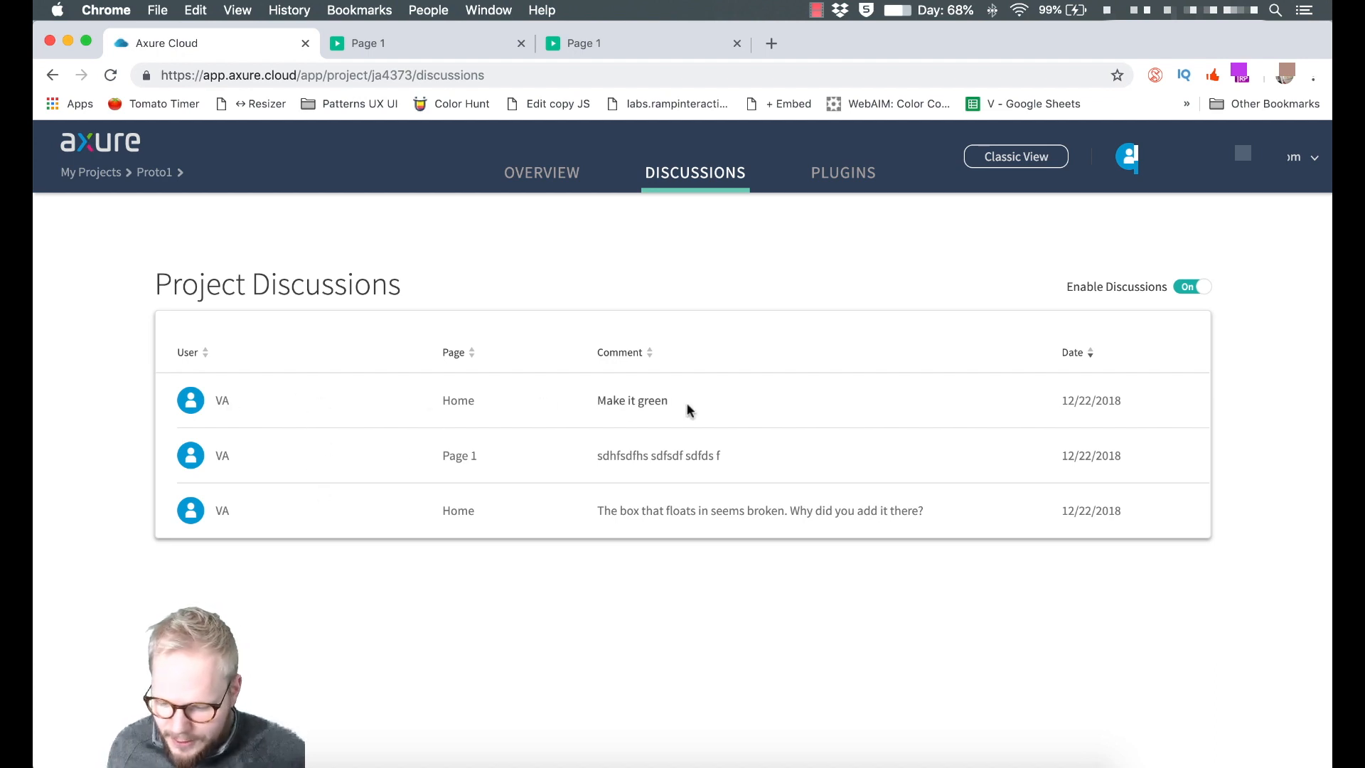
View the 'Make it green' comment, toggle Proto1's discussions off and back on, and return to My Projects.
left_click(640, 408)
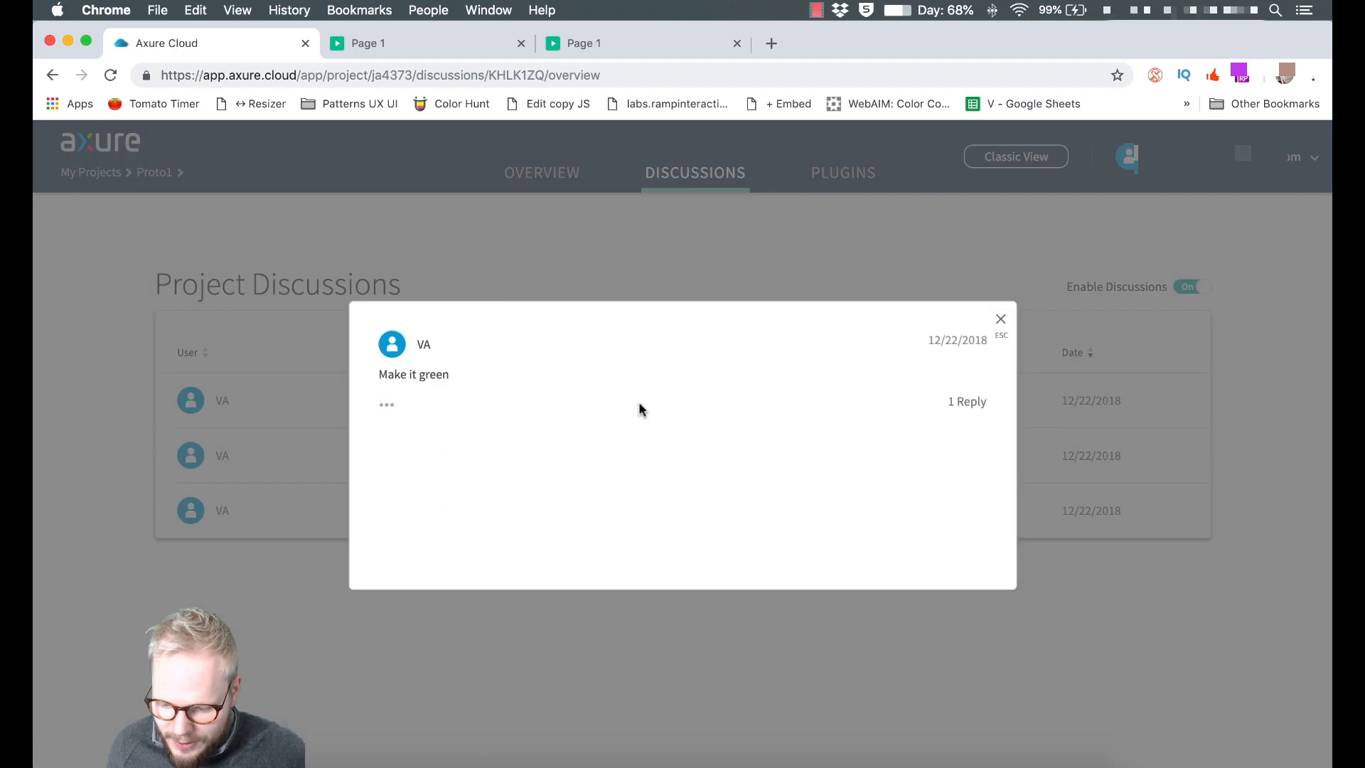
left_click(1000, 318)
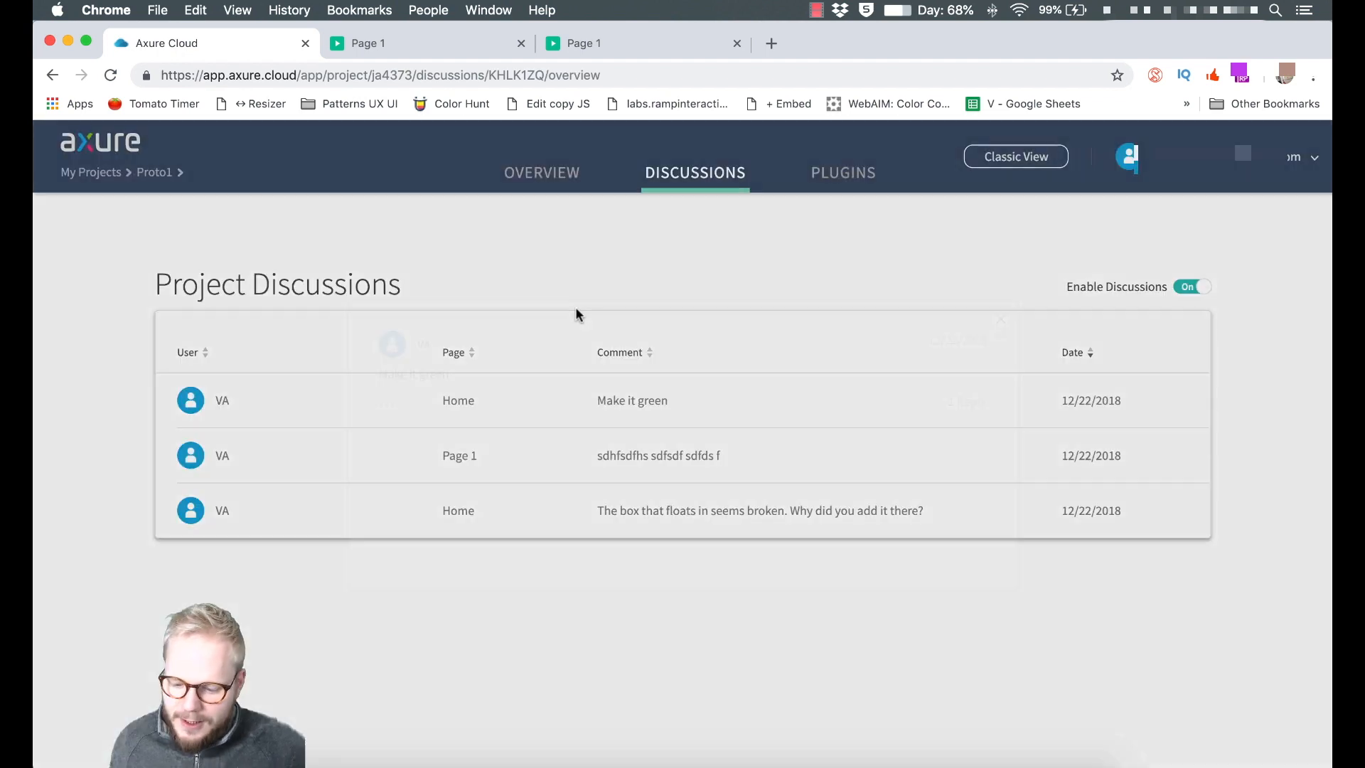
left_click(1199, 289)
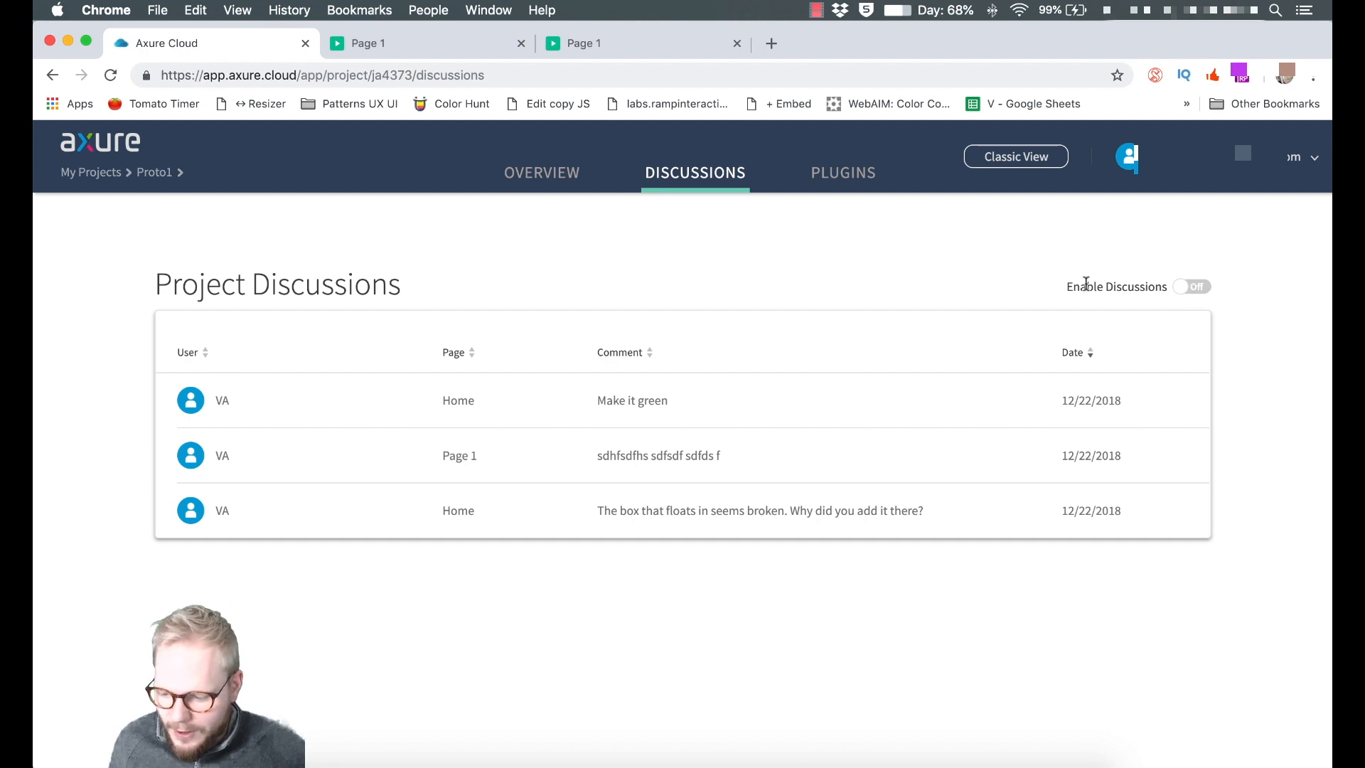
left_click(1198, 292)
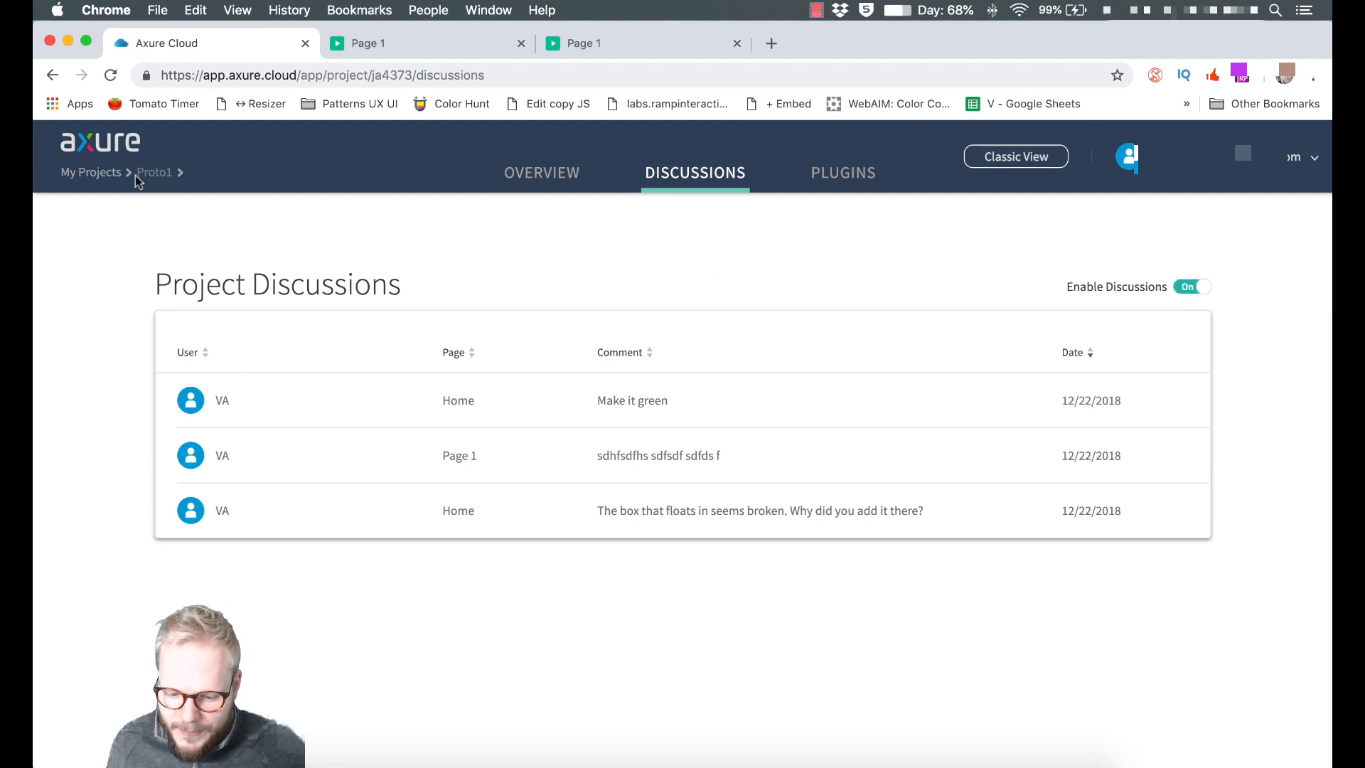
left_click(88, 178)
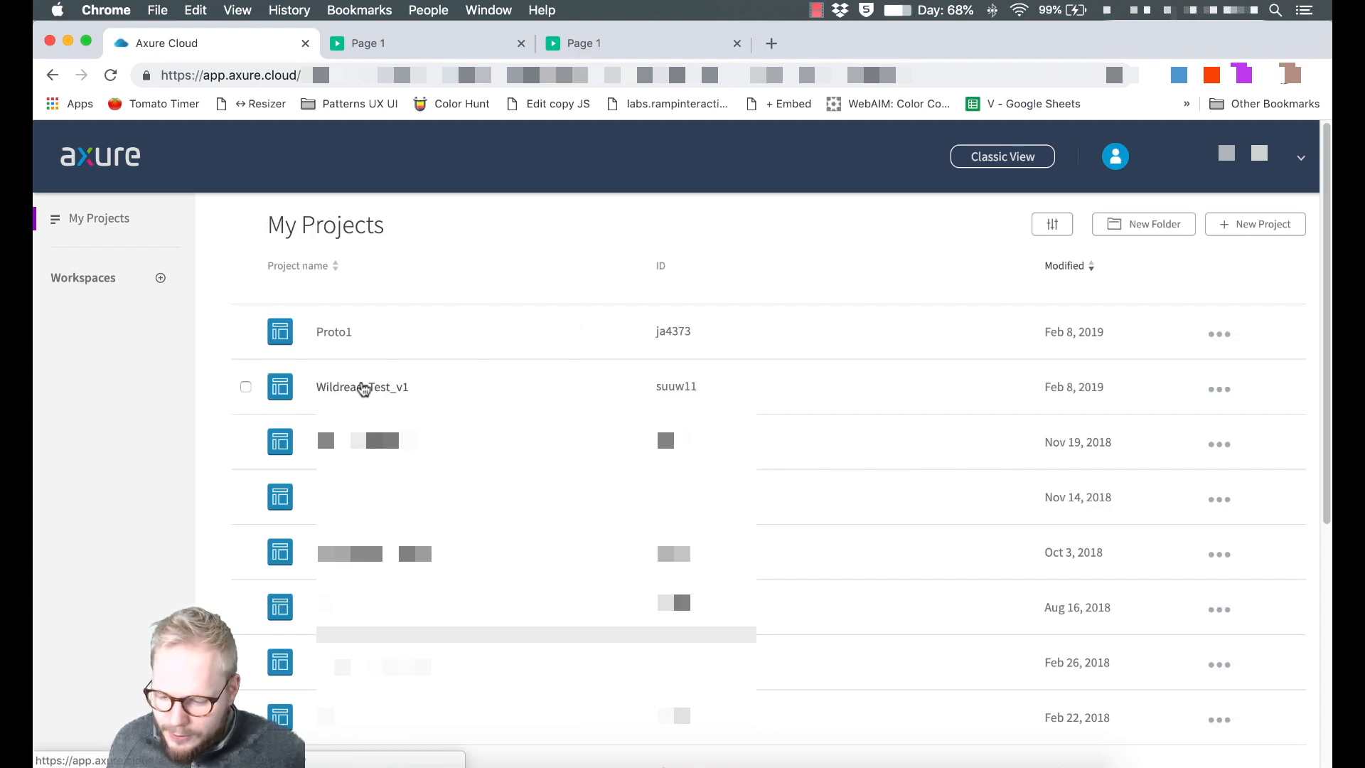
Open WildreadsTest_v1's overview, enlarge its page thumbnail, and clear its password protection.
left_click(364, 388)
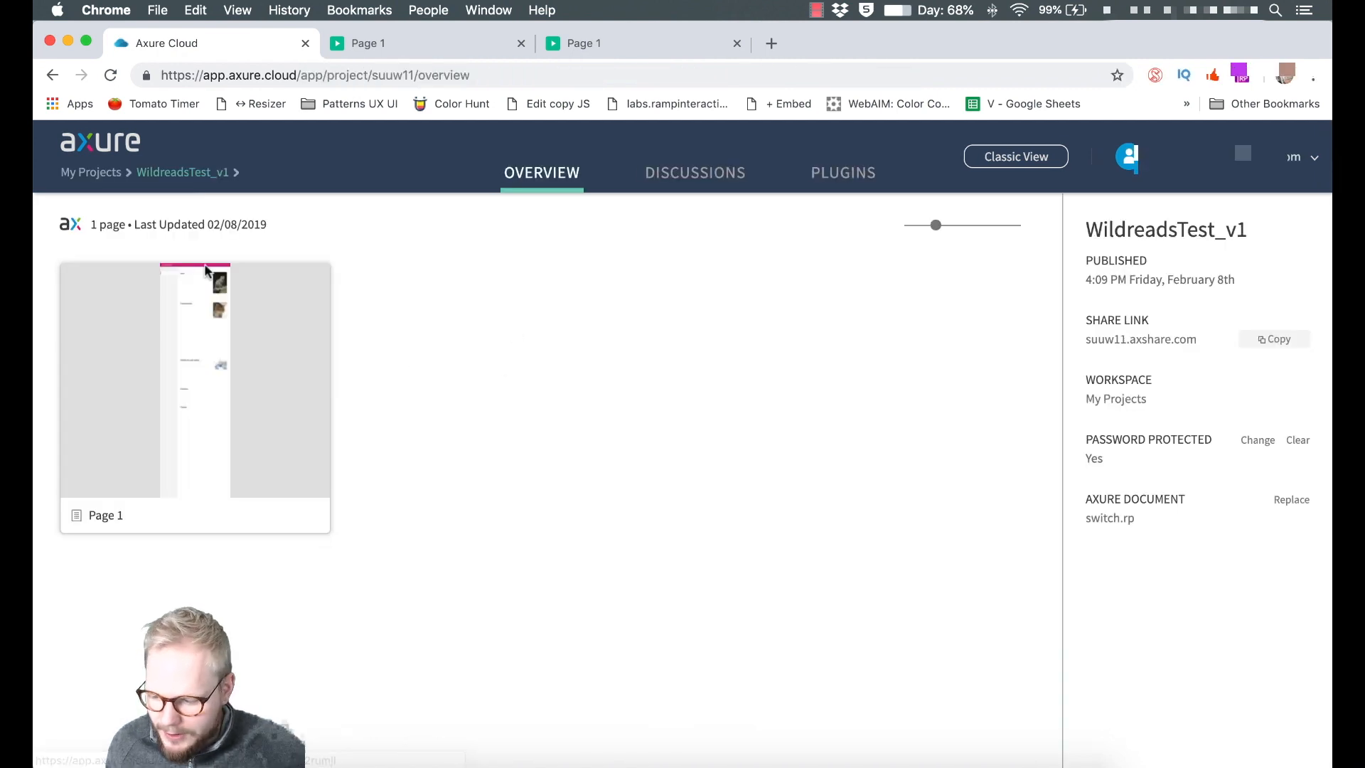
left_click_drag(936, 225, 988, 225)
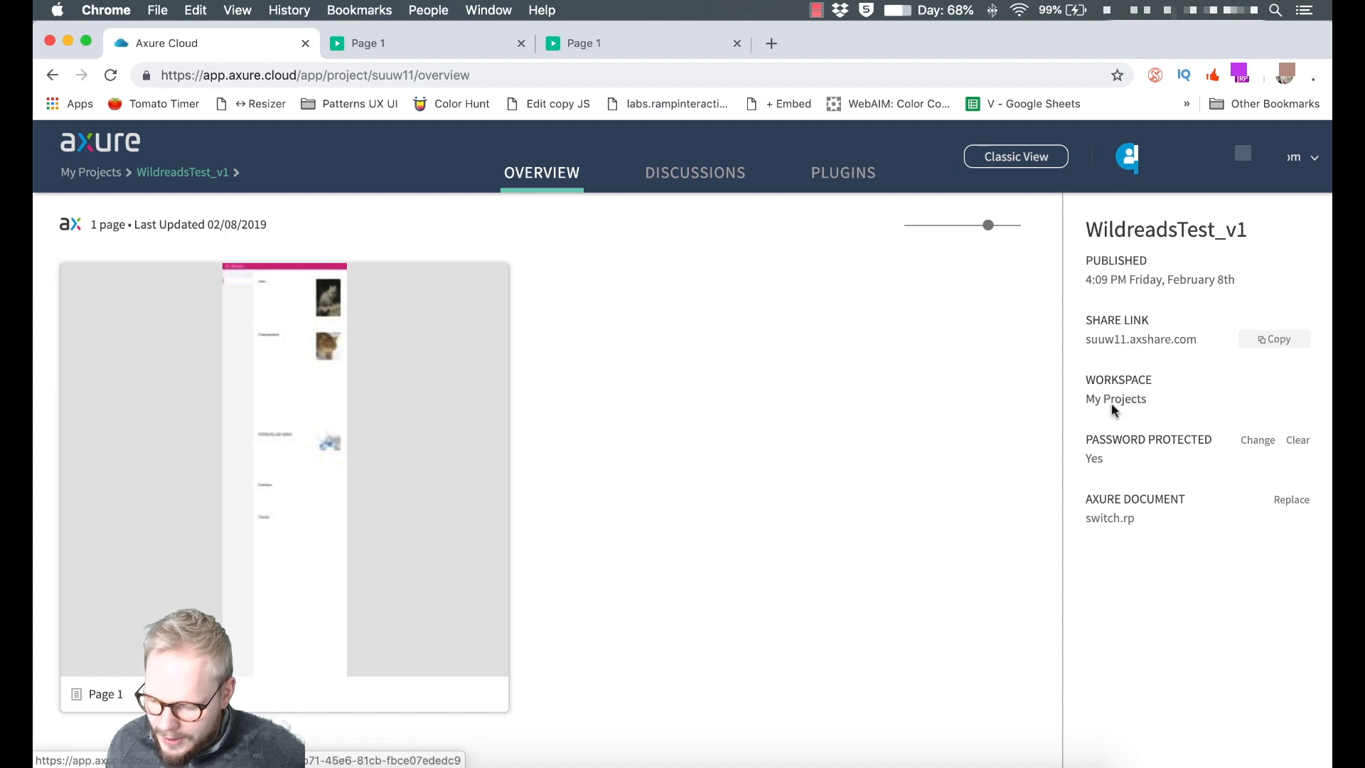
left_click(1302, 442)
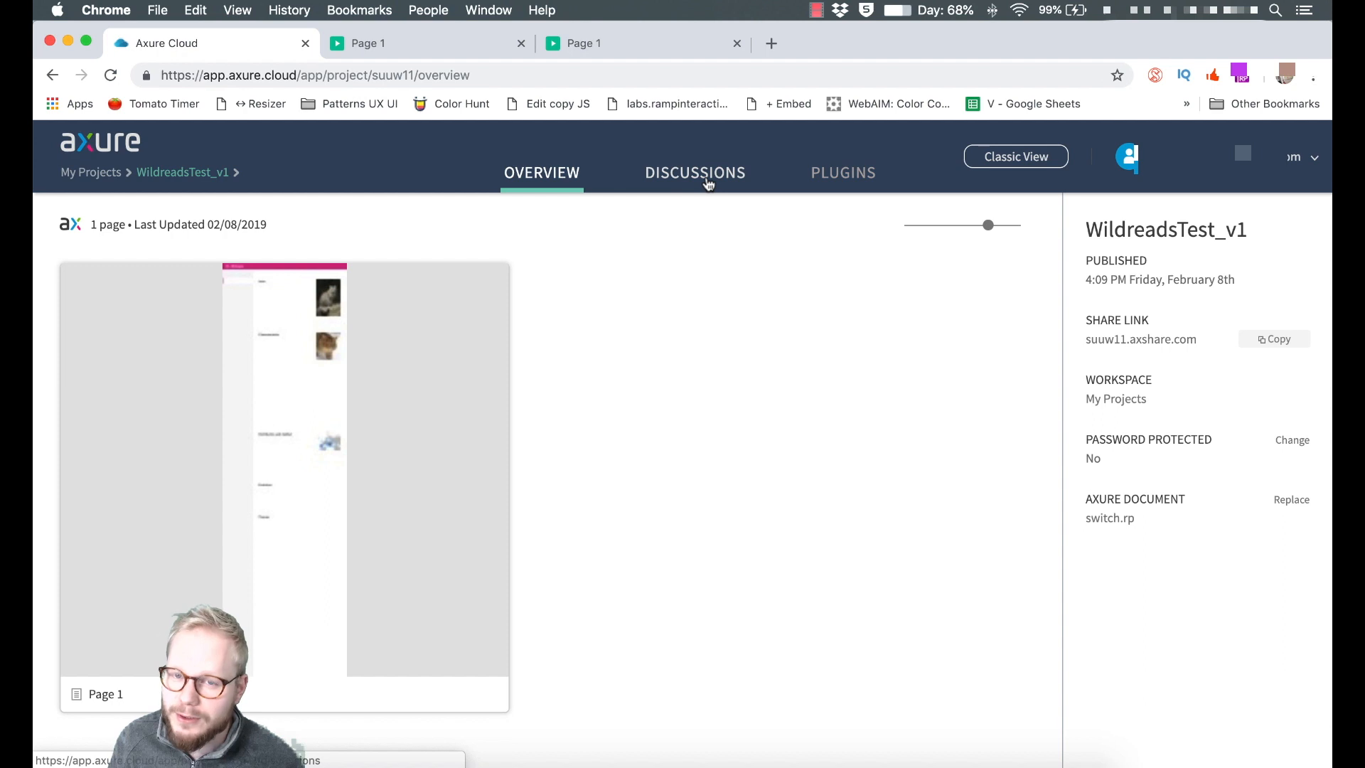
Draft a new plugin named 'Ads' placed inside <head></head>, with placeholder test code.
left_click(846, 173)
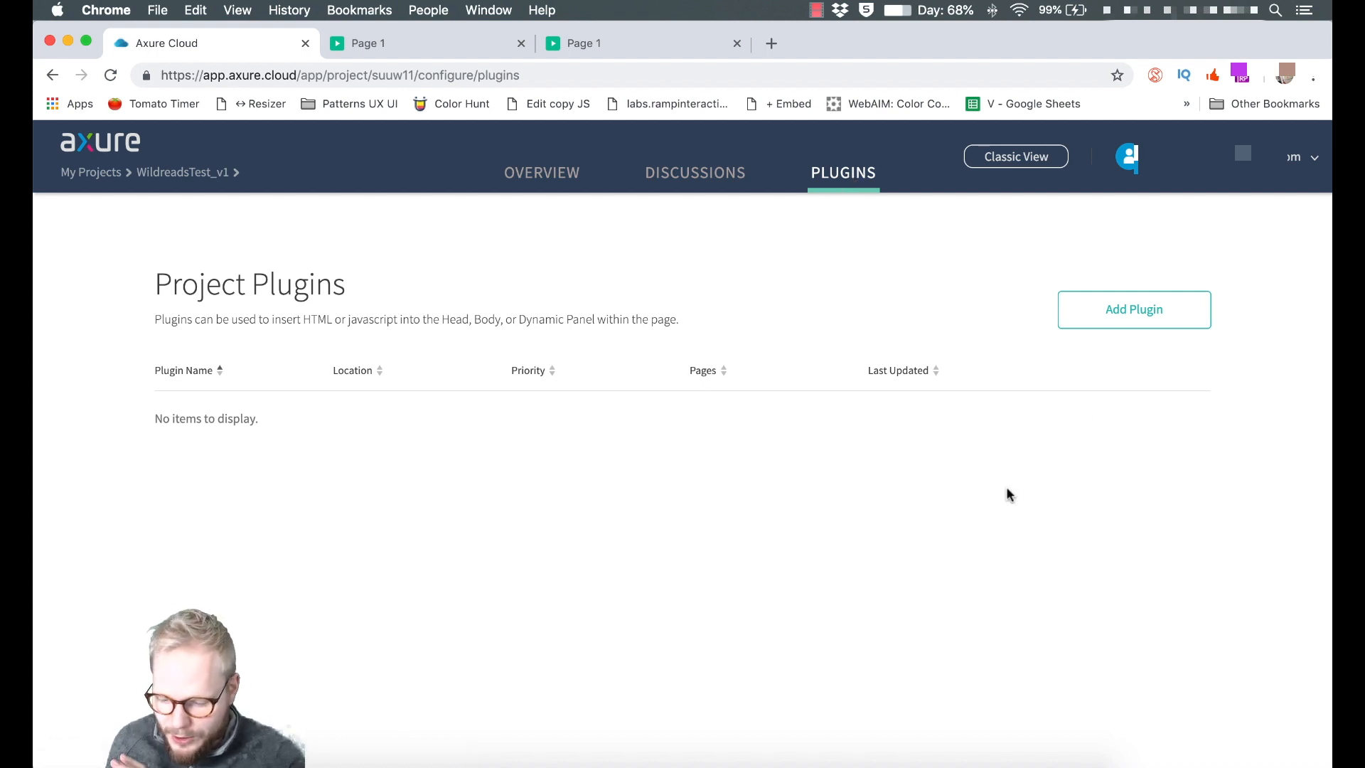
left_click(1158, 318)
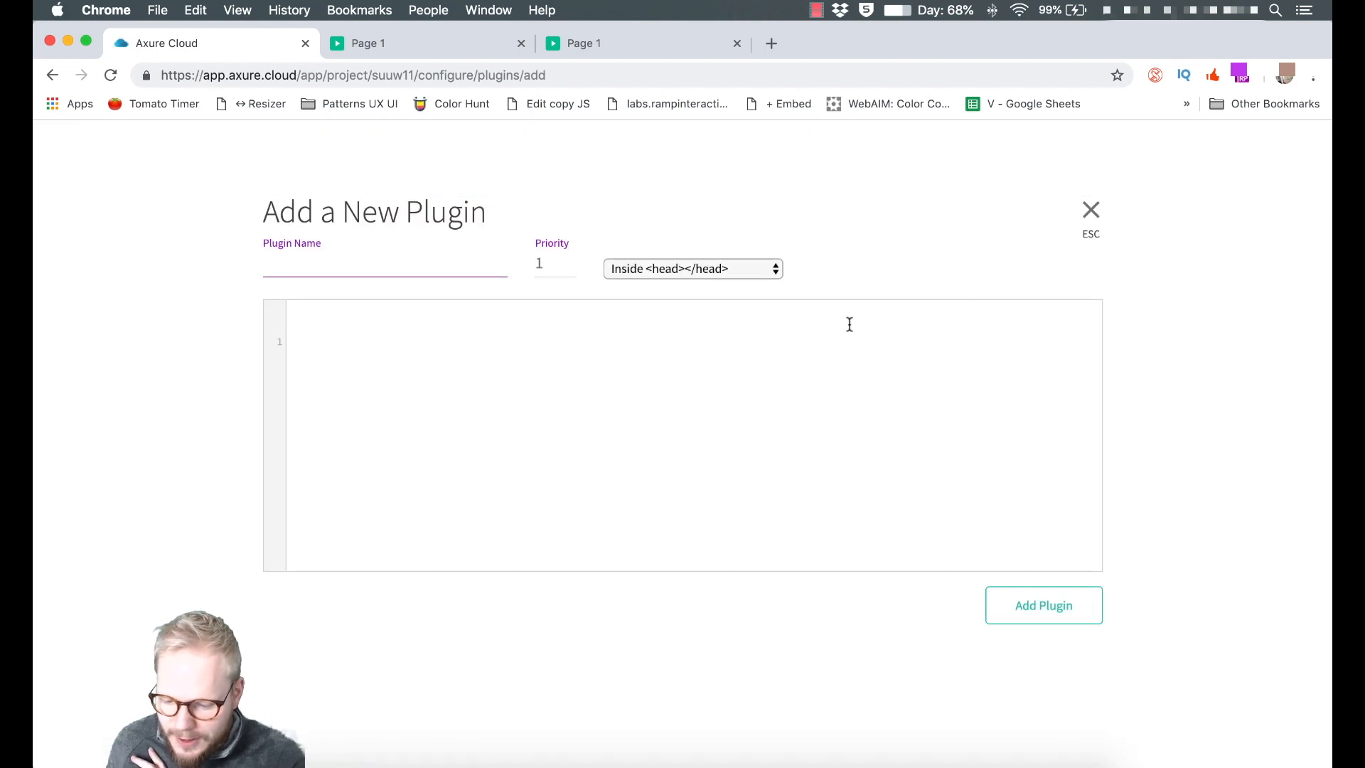
type("Ads")
left_click(442, 329)
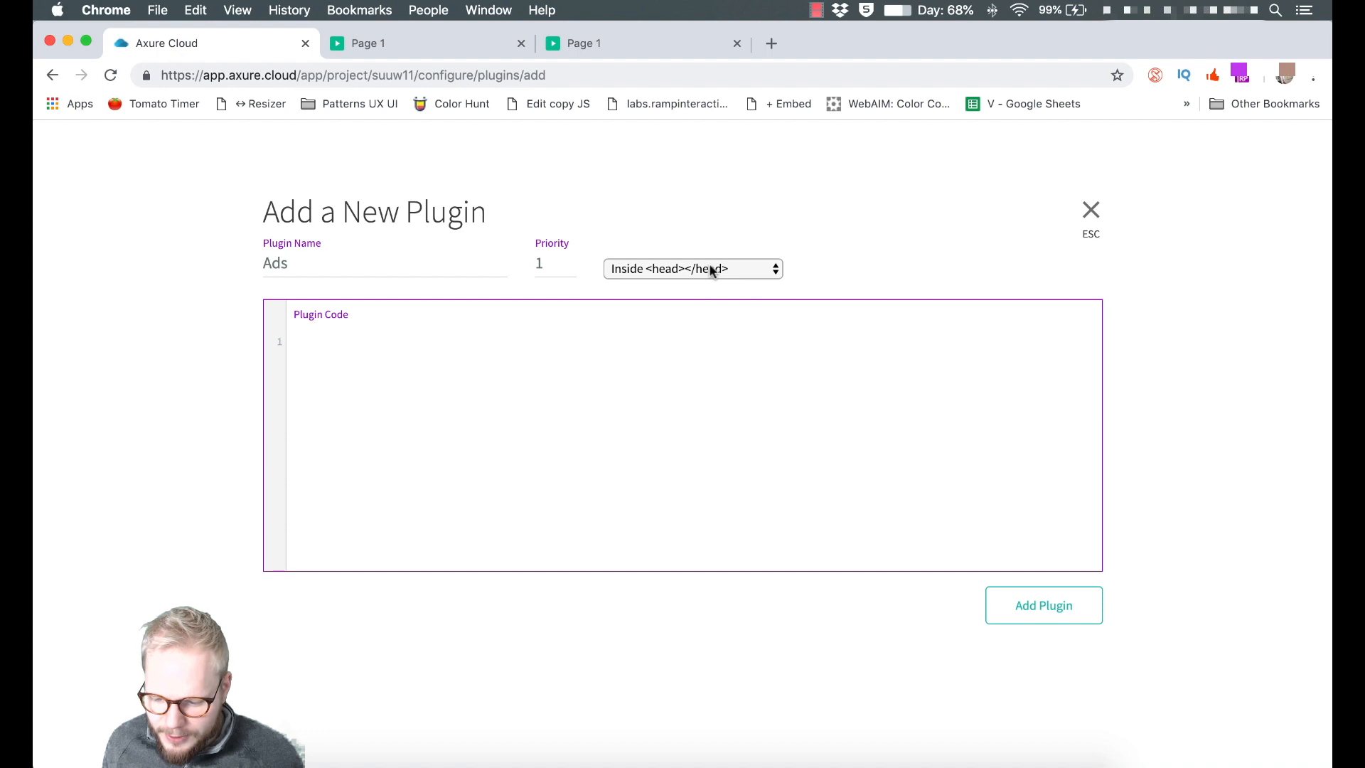
left_click(711, 271)
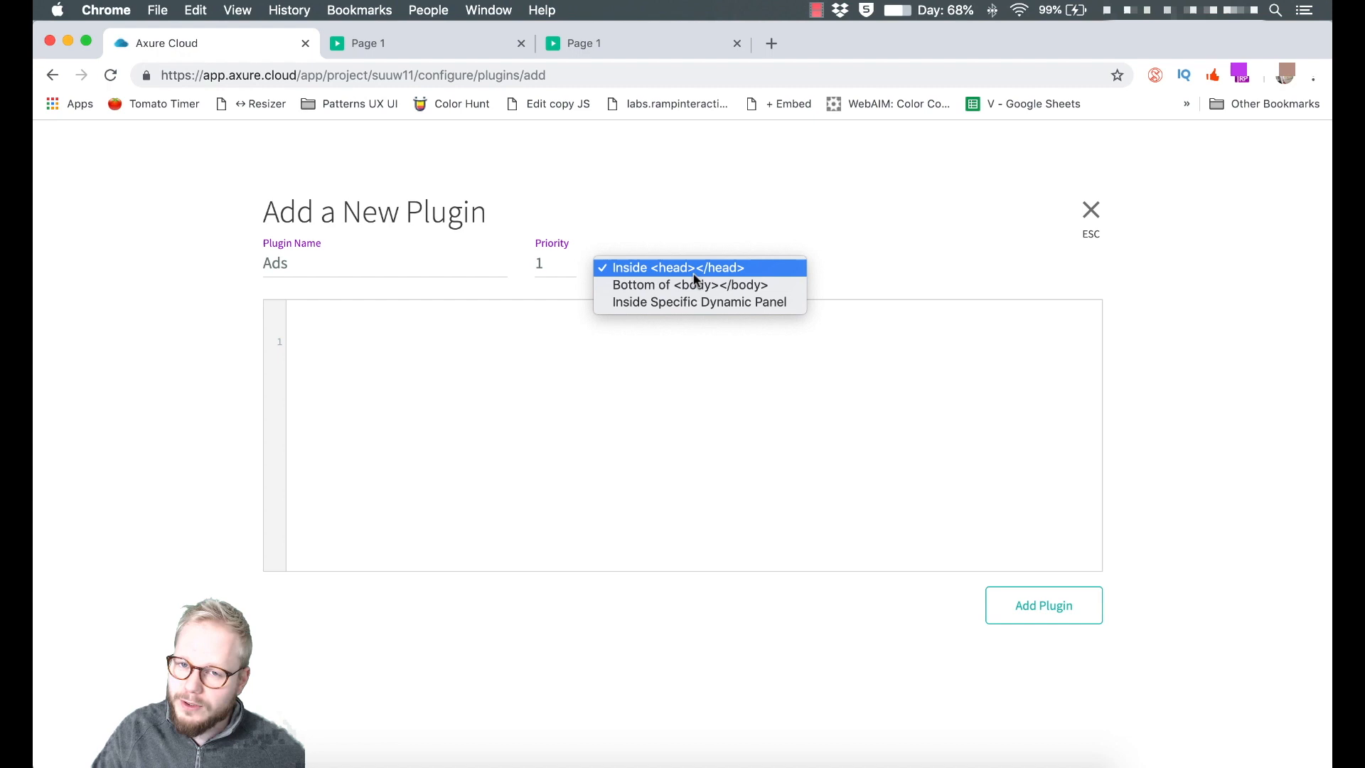
left_click(694, 274)
left_click(371, 339)
type("dfdsfdsfsdfjkhdsjkhf sdfdsf")
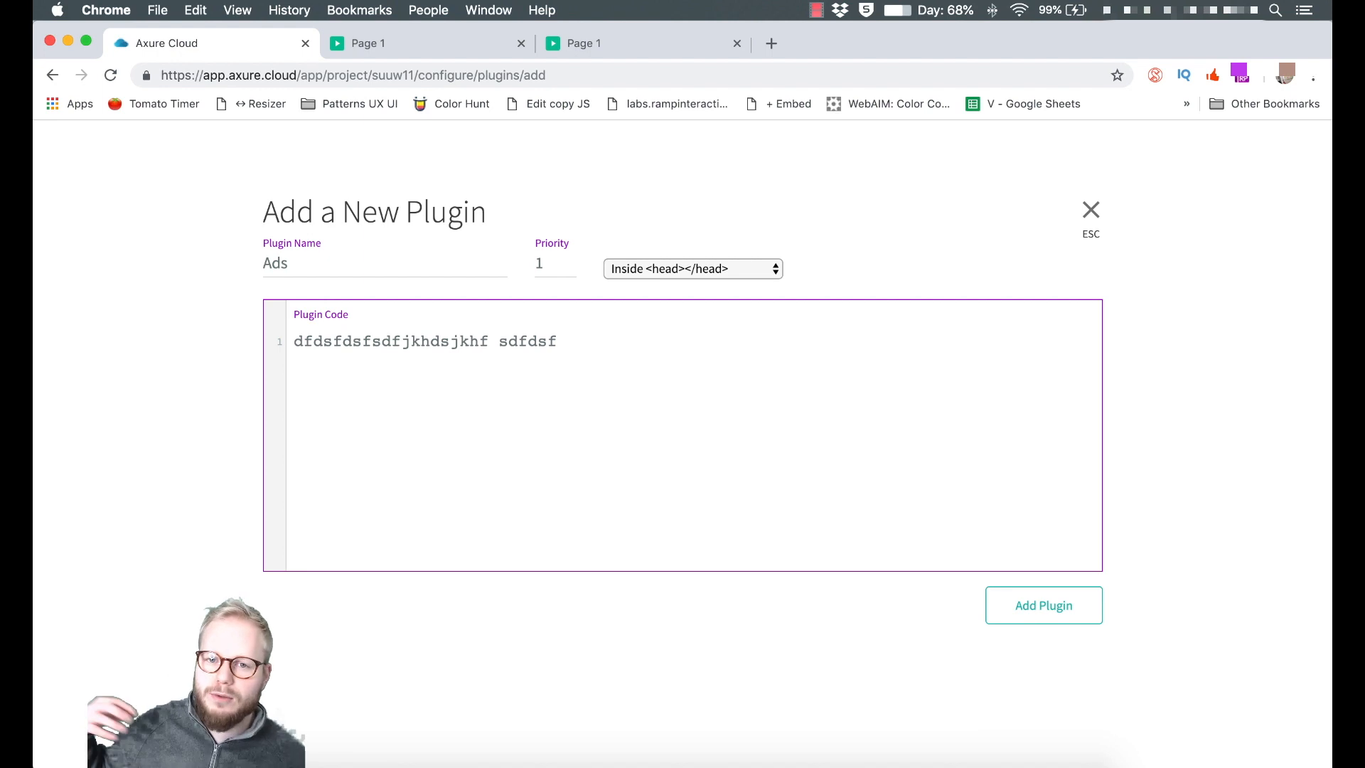
Delete the test code and place the plugin inside specific dynamic panel 'PanelX'.
left_click_drag(558, 342, 277, 353)
key("BackSpace")
left_click(694, 269)
left_click(701, 299)
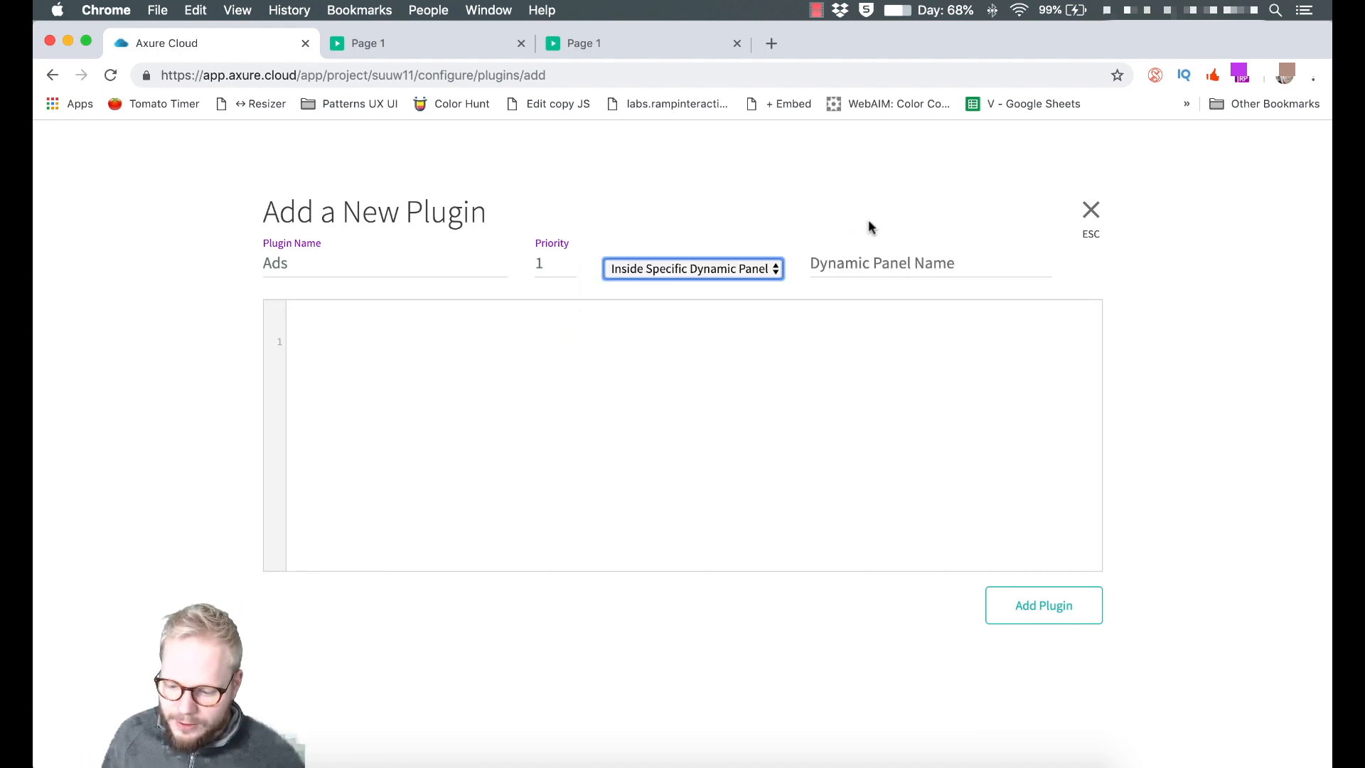
left_click(911, 270)
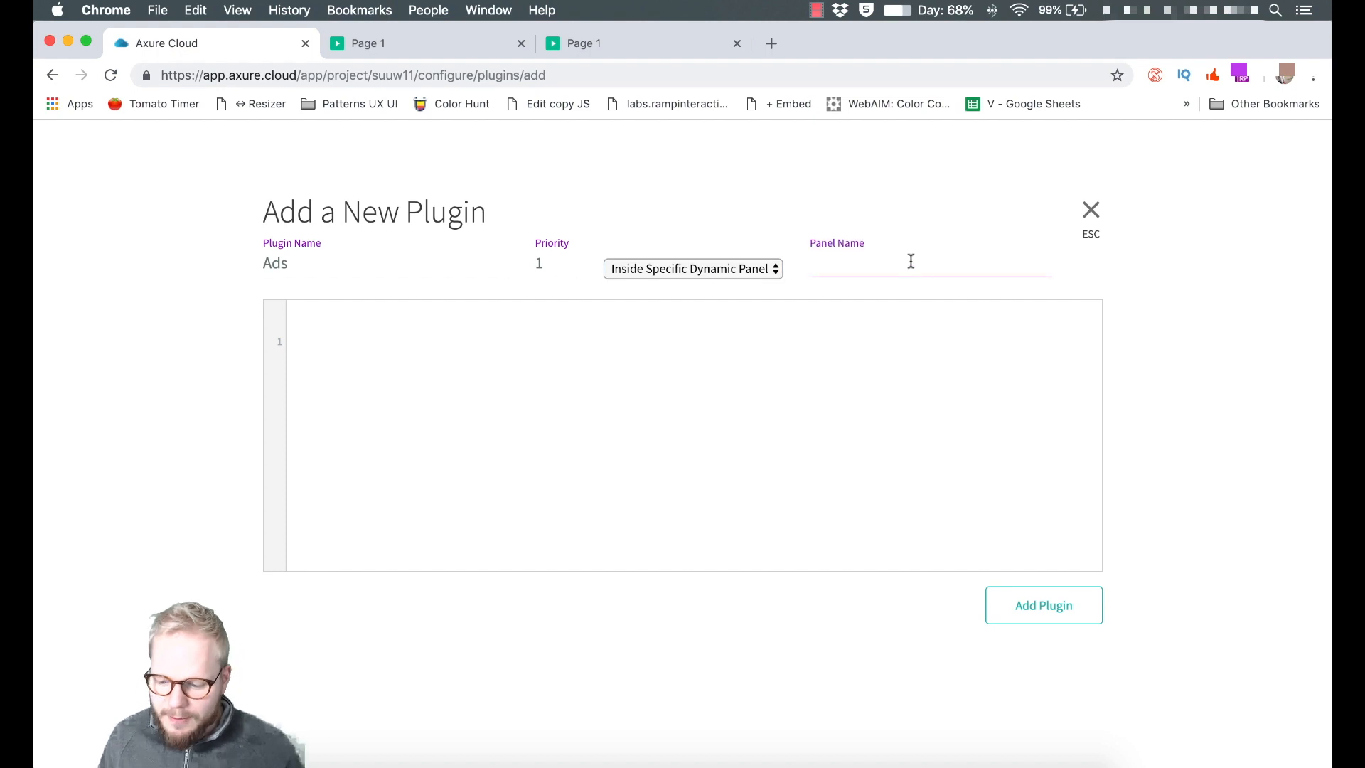
type("Panel")
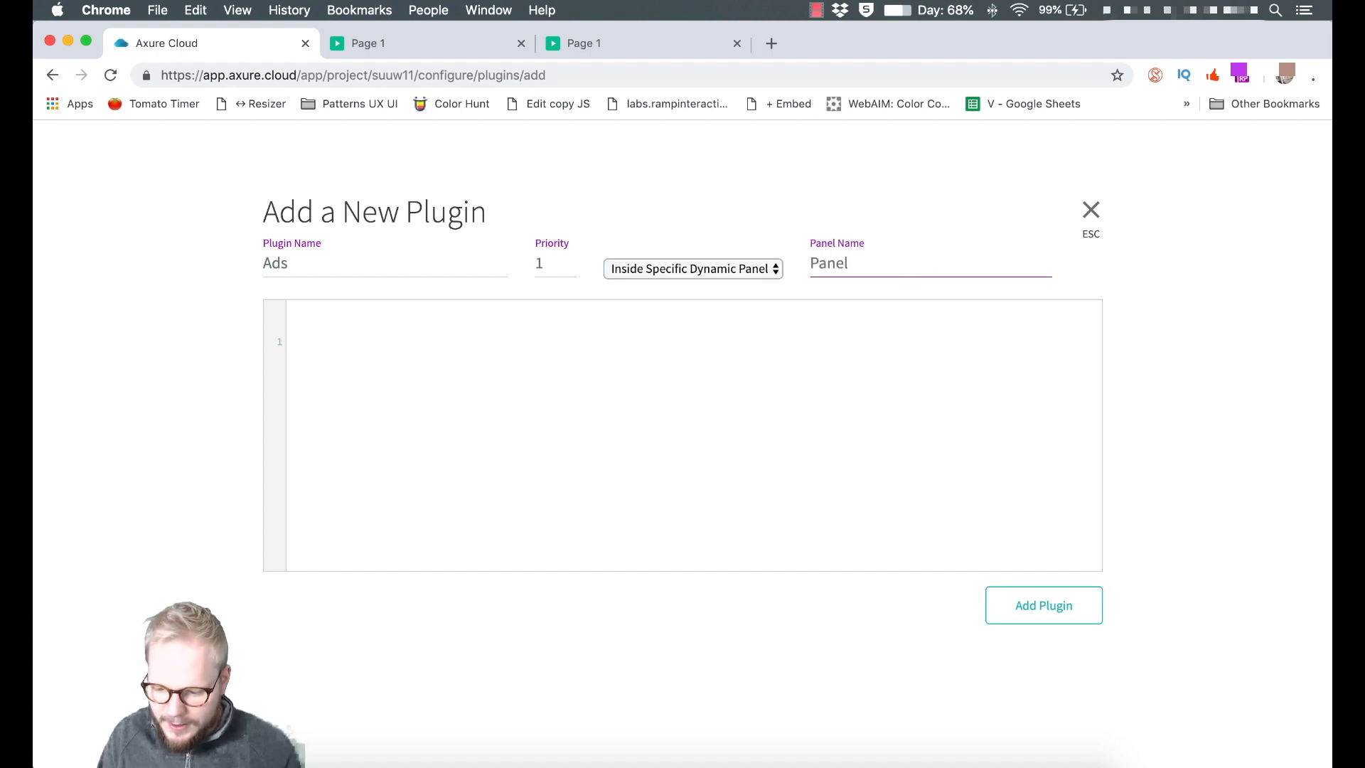
type("X")
Enter '<div> </div>' as the plugin code, then close the form without adding it.
left_click(559, 355)
type("<div> </")
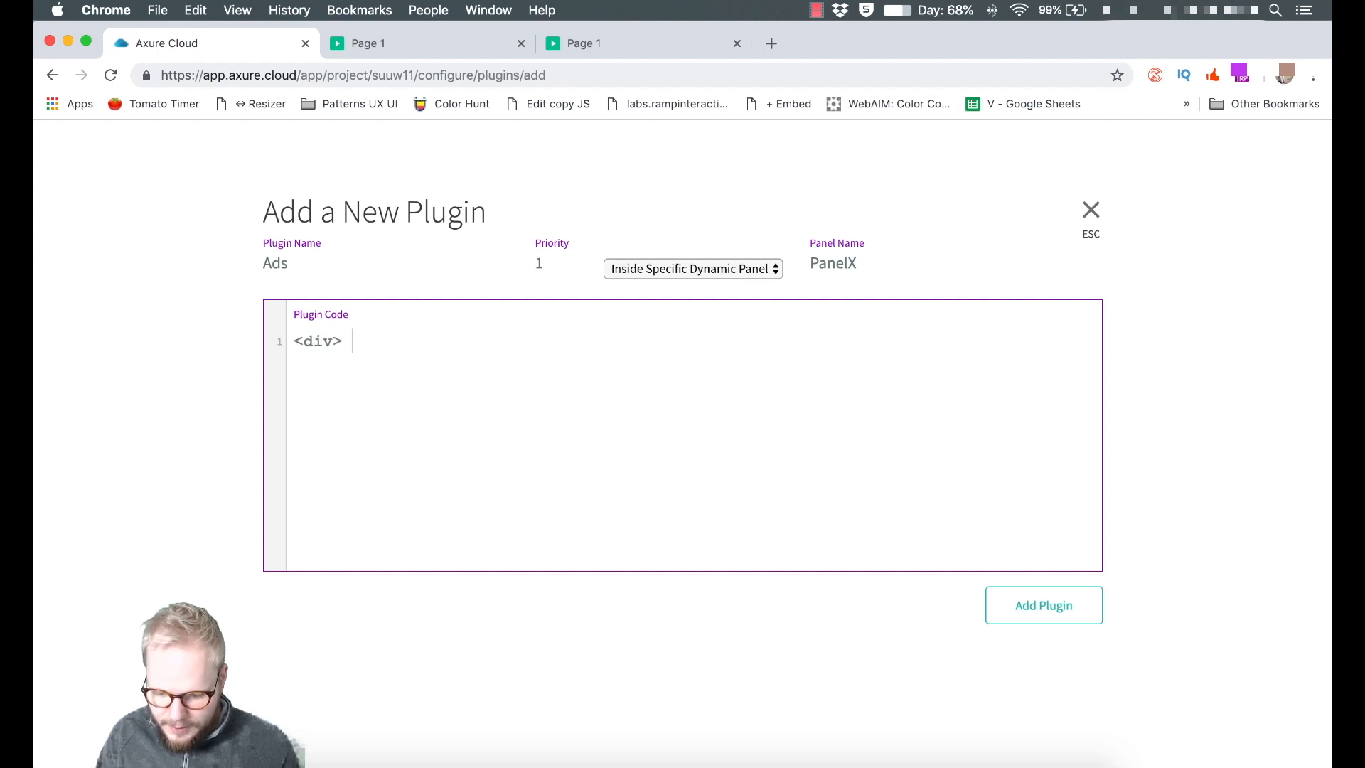
type("div>")
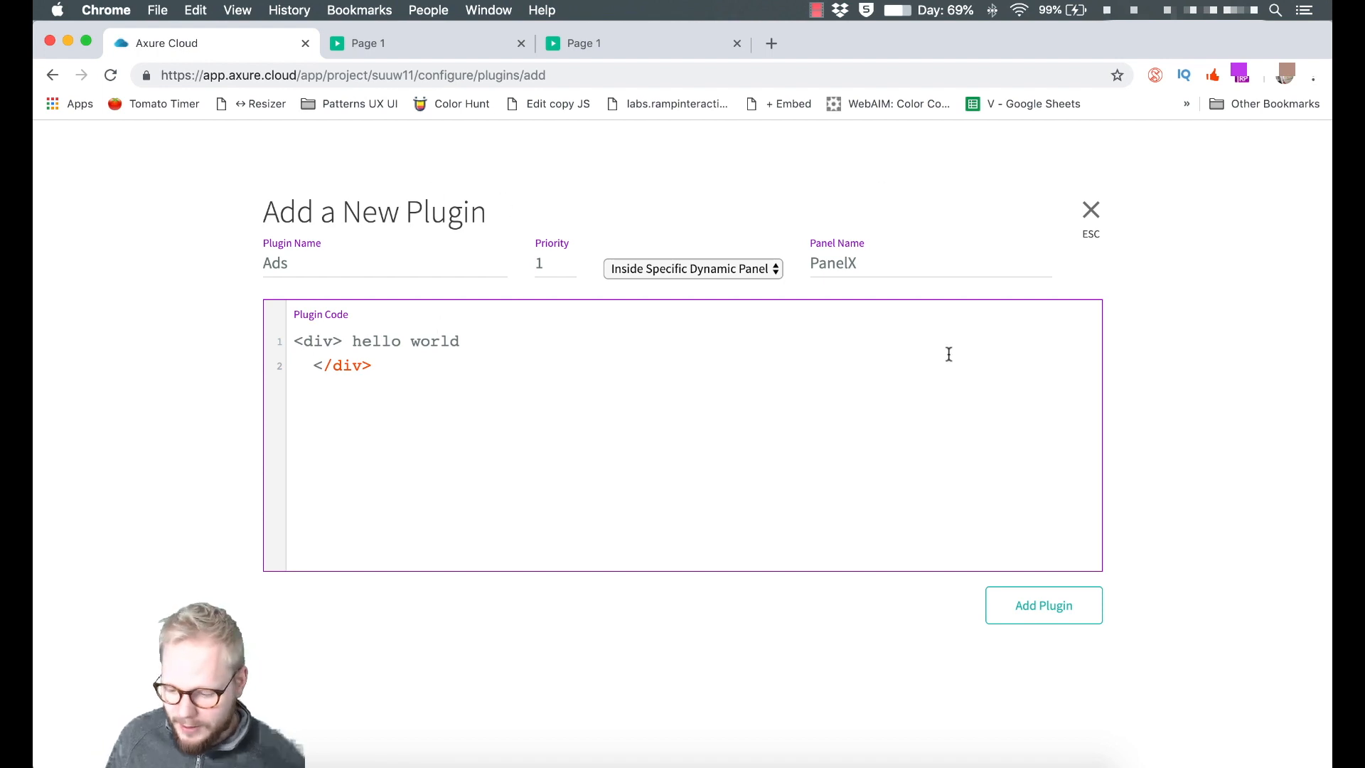
left_click(1095, 212)
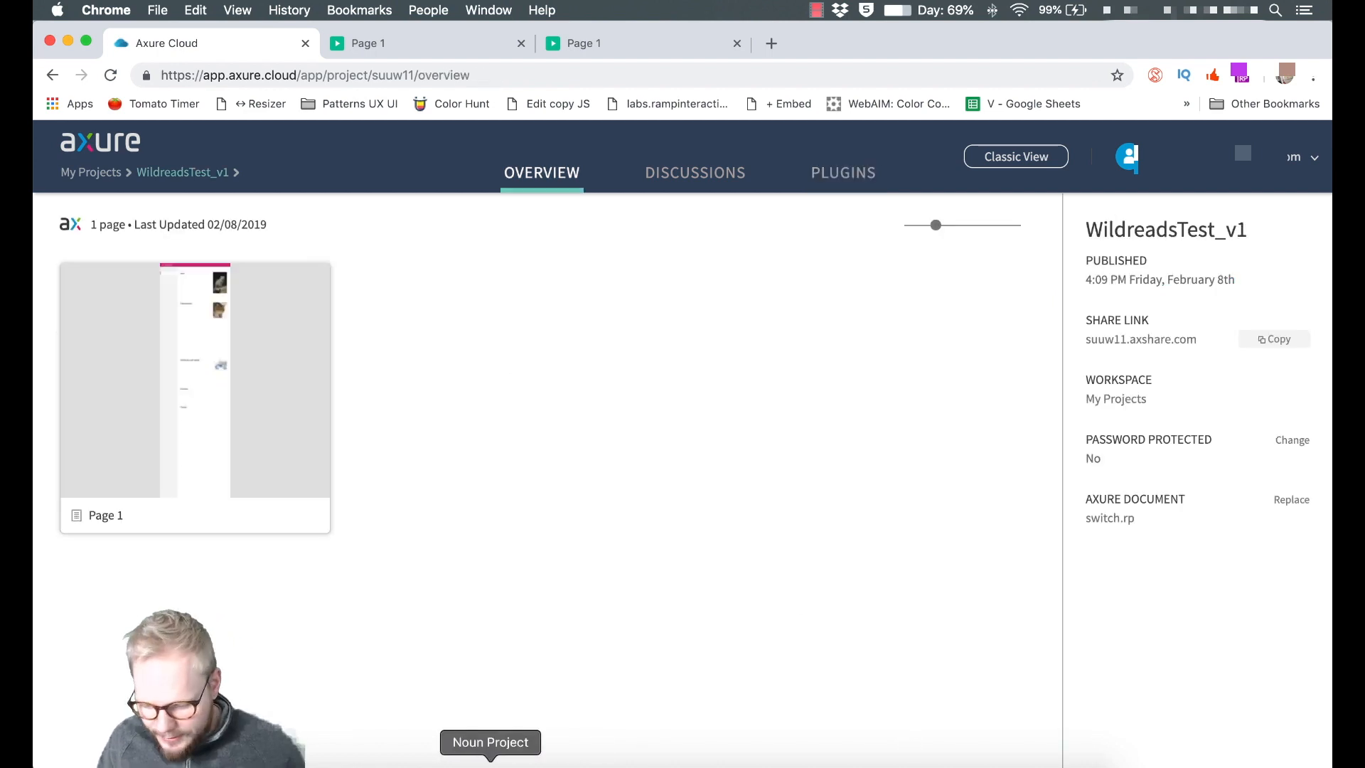
Return to Axure RP 9 and open the published WildreadsTest_v1 share link.
left_click(457, 762)
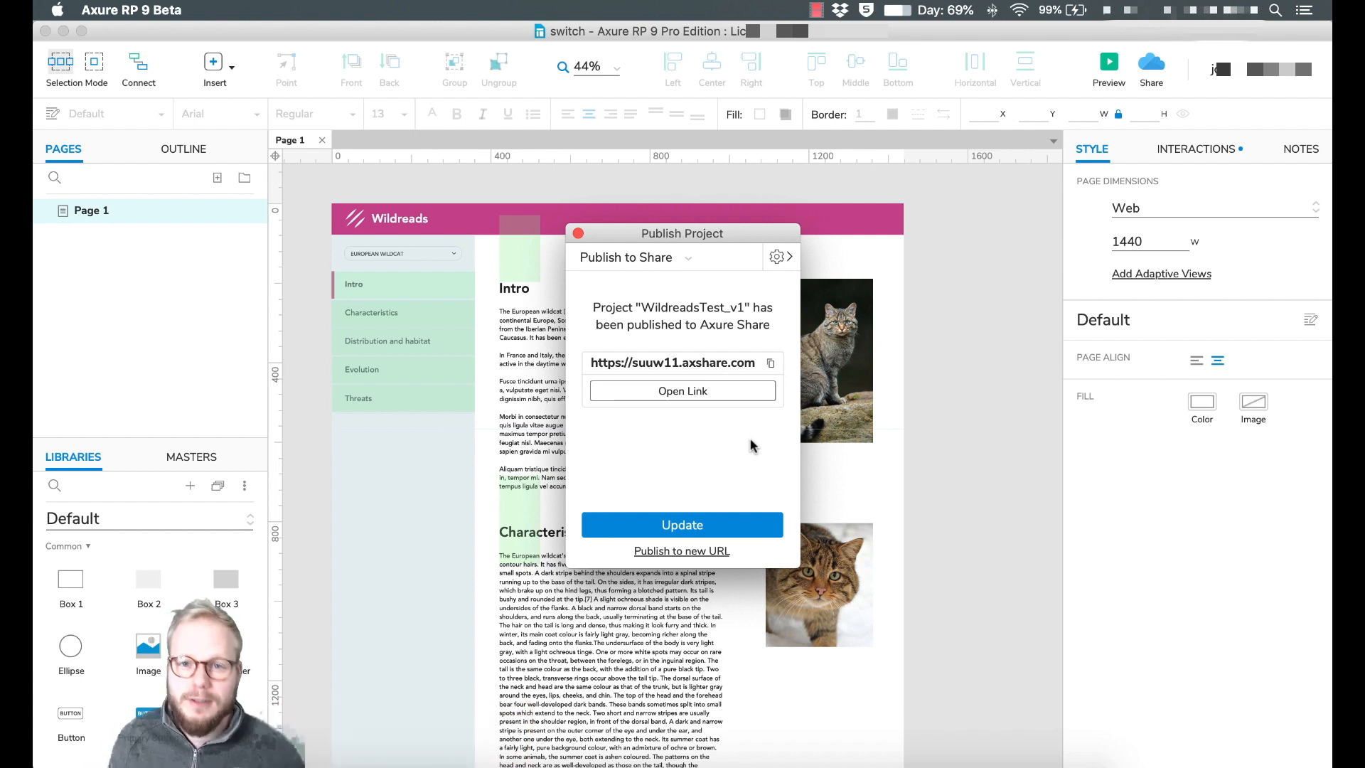
left_click(767, 392)
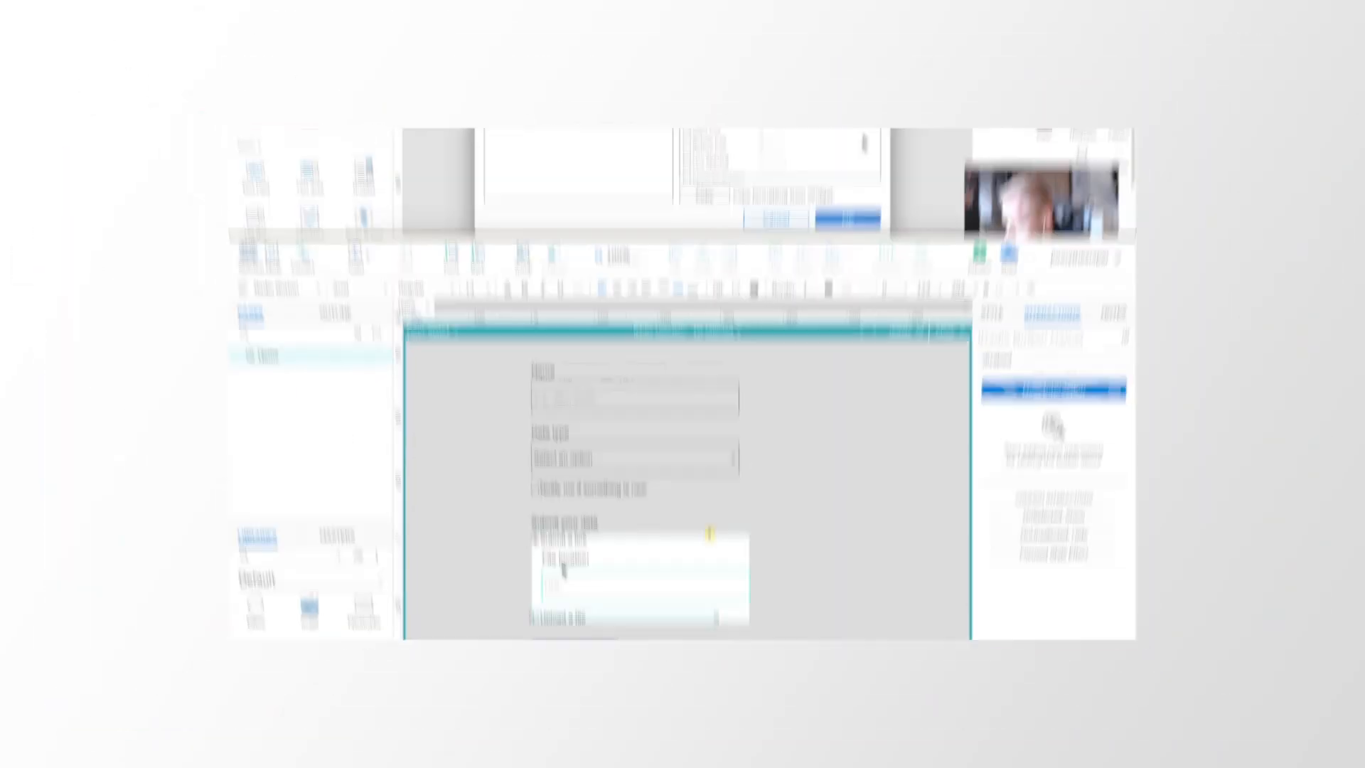